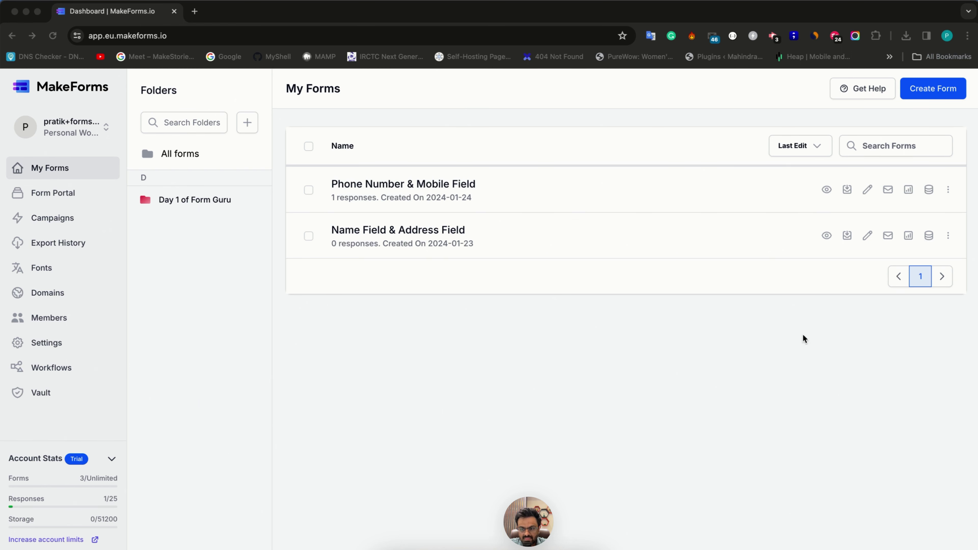
Step: Create a blank standard form named 'Date Picker & Time Picker' and open it in the builder
{"action": "left_click", "coordinate": [941, 96]}
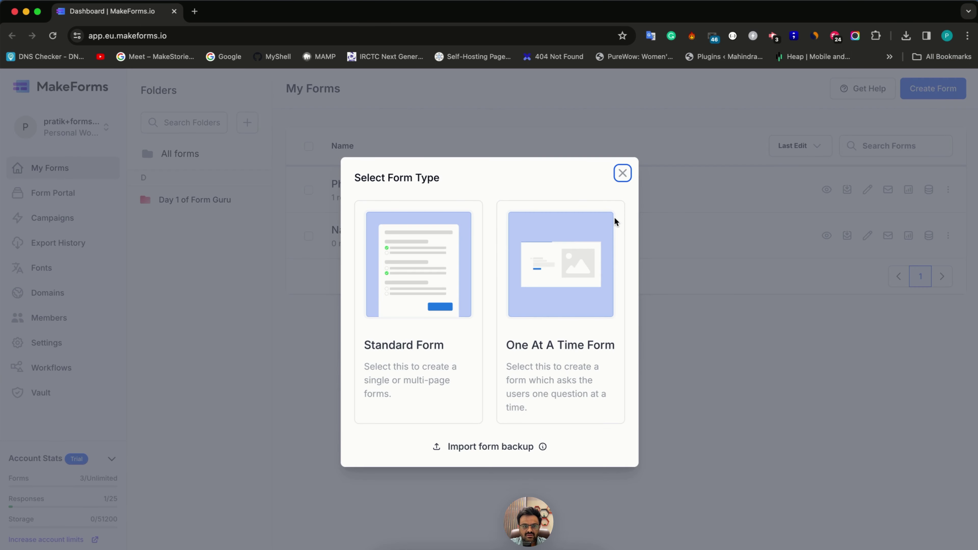
{"action": "left_click", "coordinate": [454, 324]}
{"action": "left_click", "coordinate": [337, 302]}
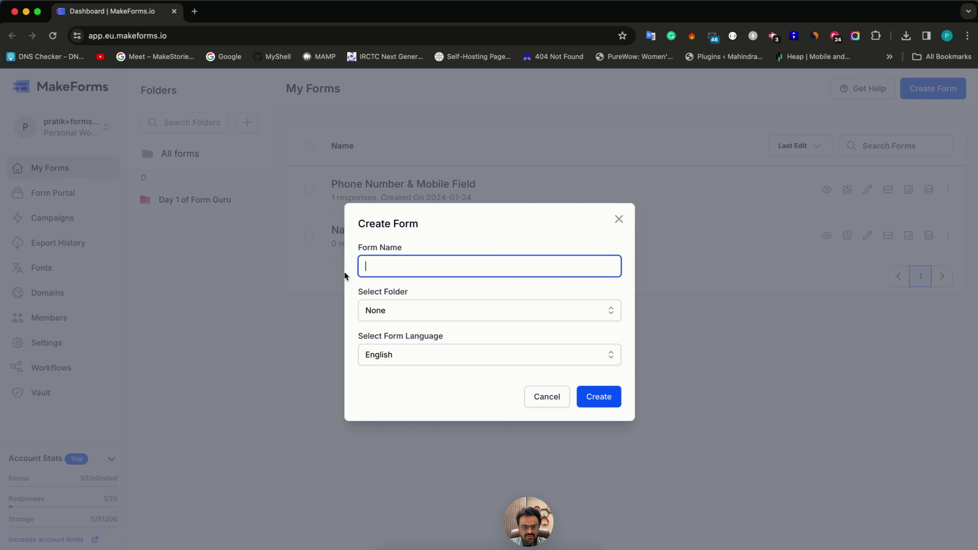
{"action": "left_click", "coordinate": [395, 264]}
{"action": "type", "text": "Date F"}
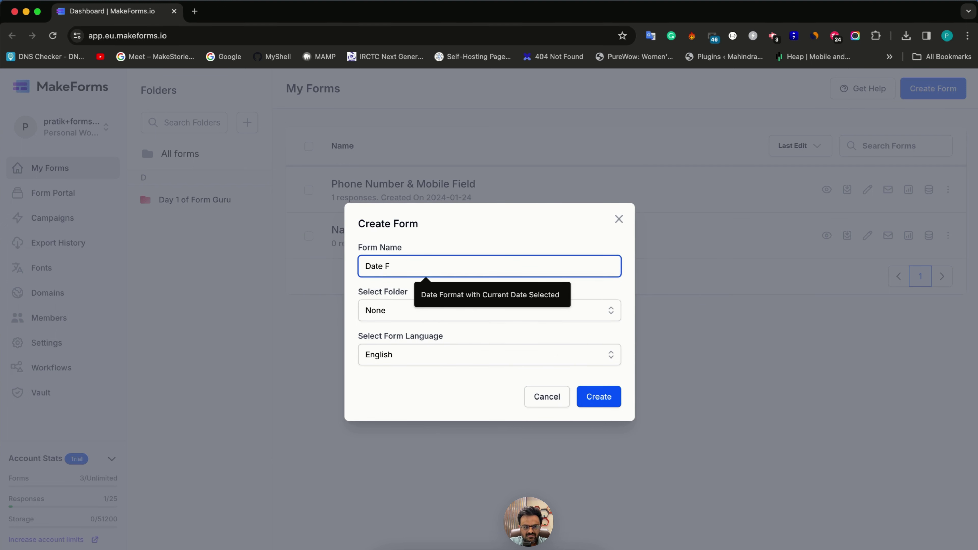
{"action": "key", "text": "BackSpace"}
{"action": "type", "text": "Pick"}
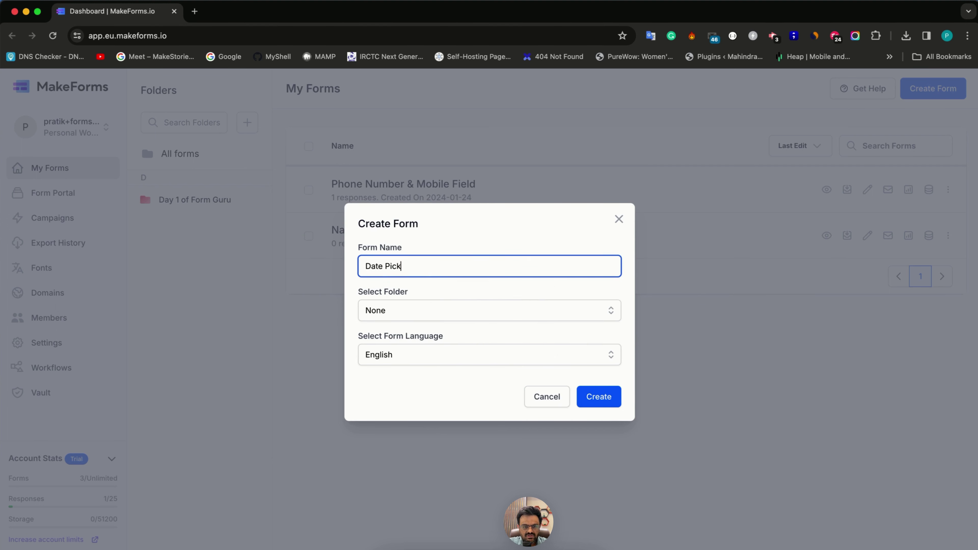
{"action": "type", "text": "er & Time Picker"}
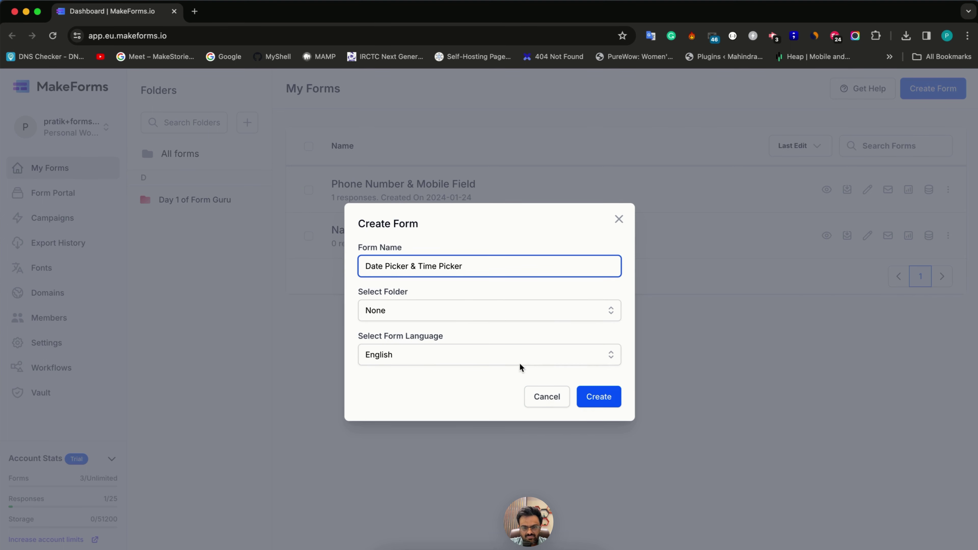
{"action": "left_click", "coordinate": [593, 397]}
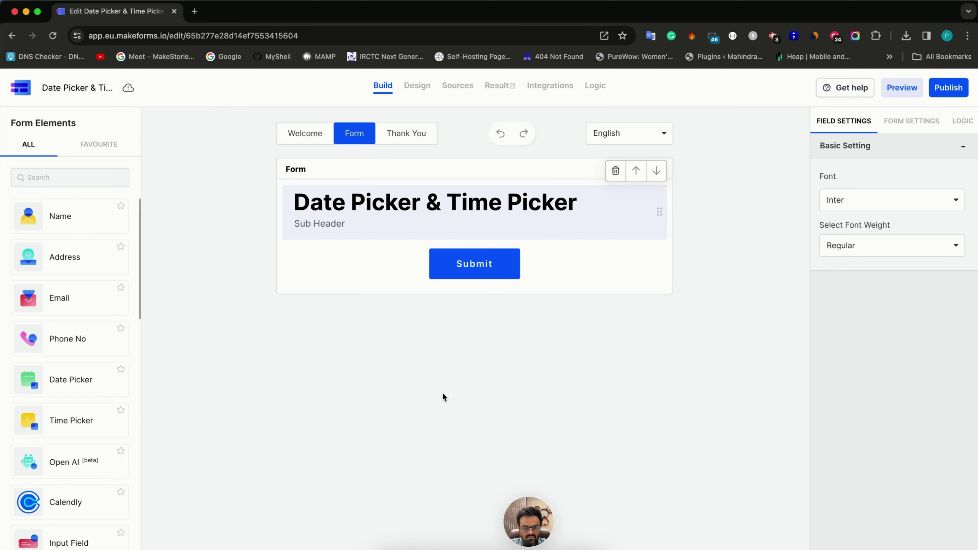
Step: Delete the form's title header block and add a Date Picker field above Submit
{"action": "left_click", "coordinate": [576, 222]}
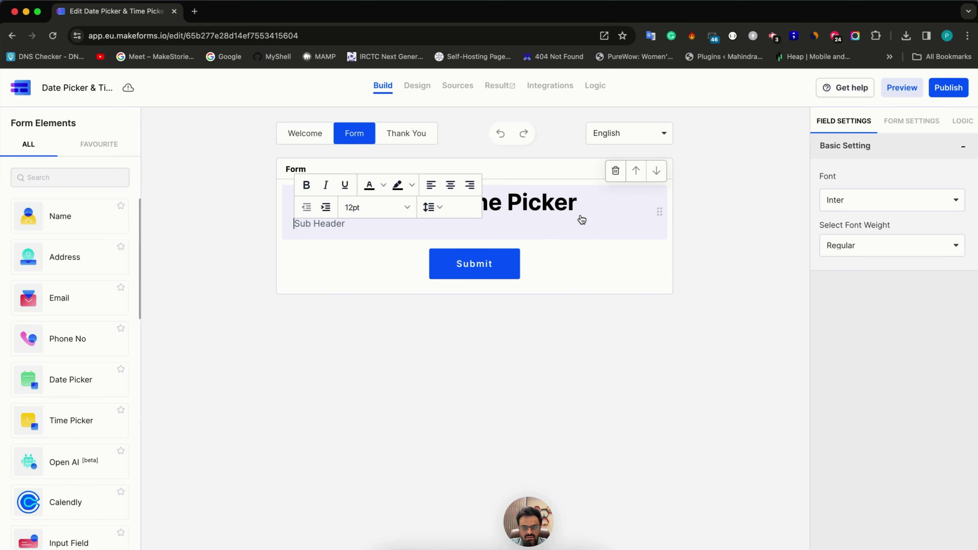
{"action": "left_click", "coordinate": [615, 178]}
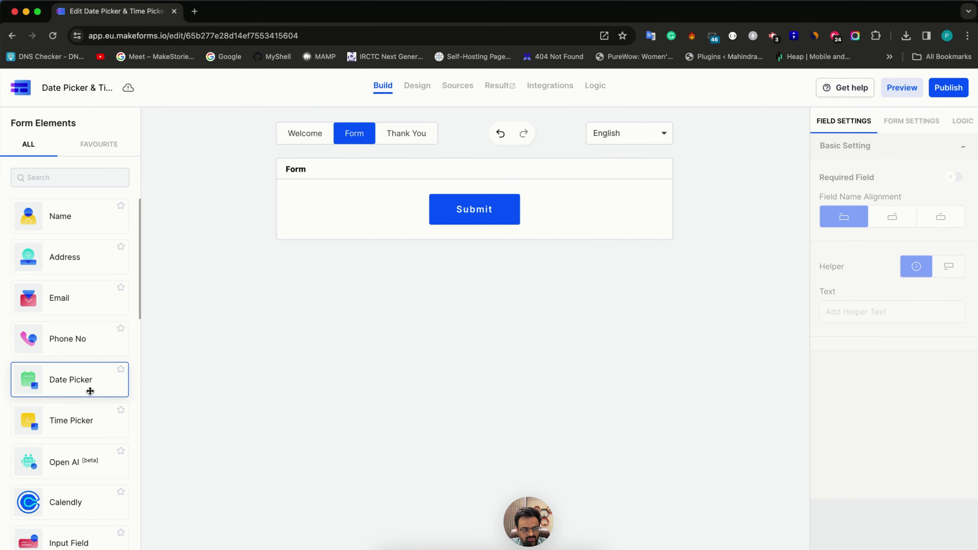
{"action": "left_click", "coordinate": [69, 381]}
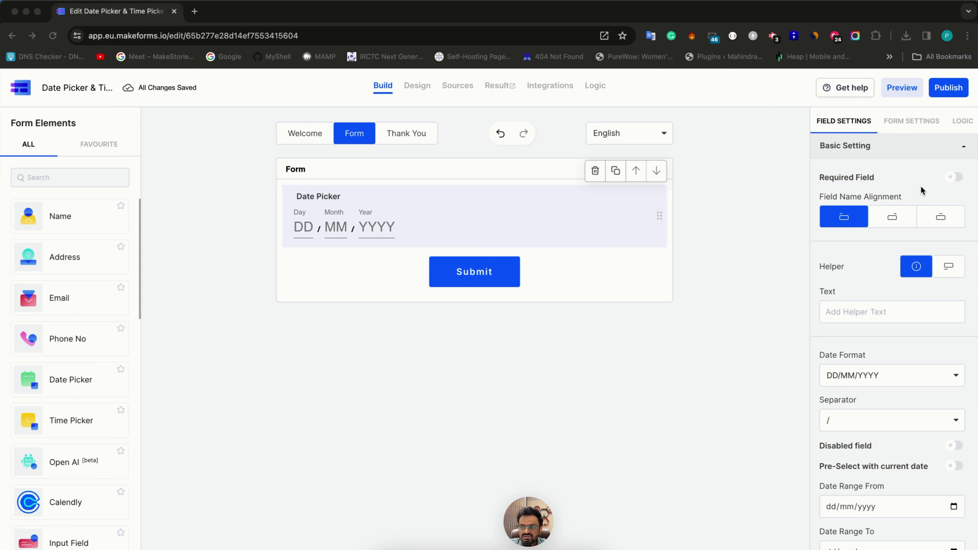
Step: Mark the Date Picker field as required, leaving its label alignment set to left
{"action": "left_click", "coordinate": [951, 181]}
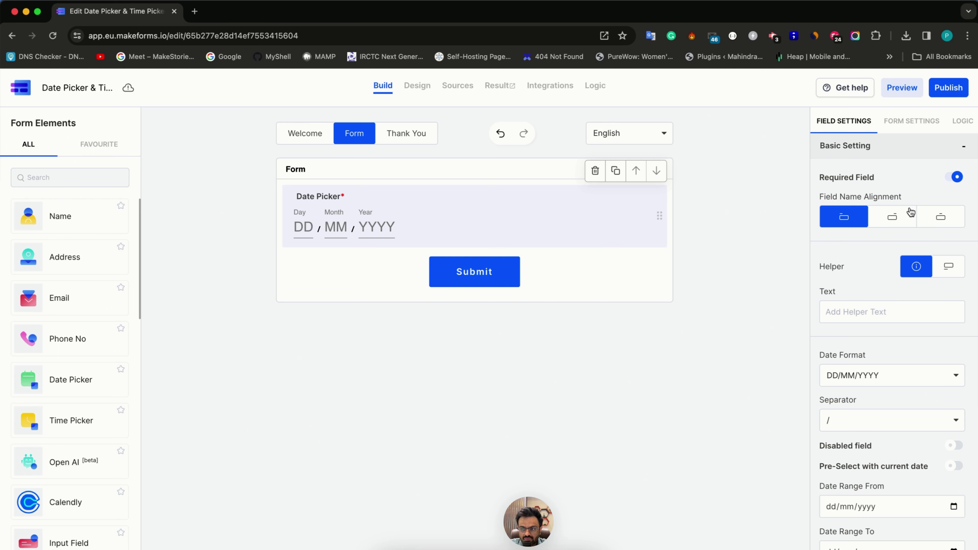
{"action": "left_click", "coordinate": [895, 219]}
{"action": "left_click", "coordinate": [934, 219]}
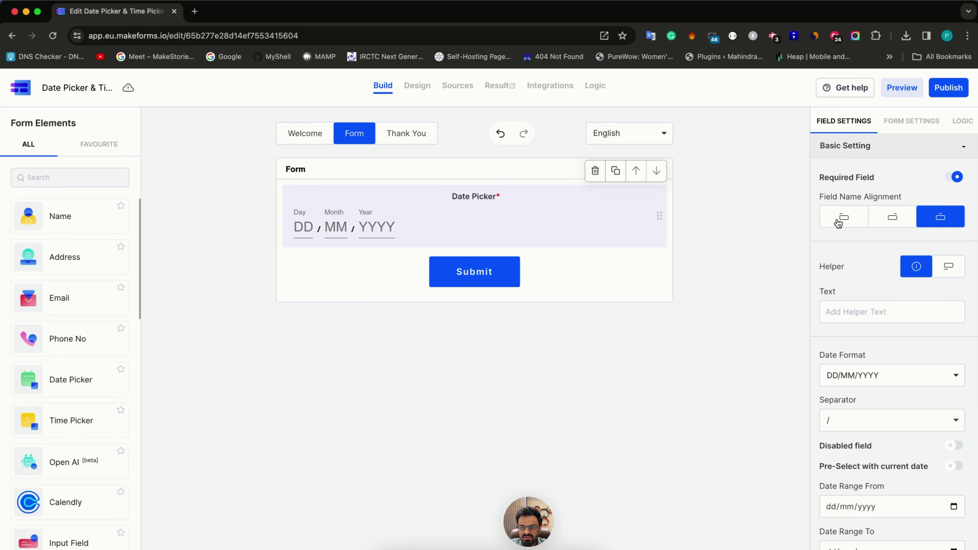
{"action": "left_click", "coordinate": [840, 219]}
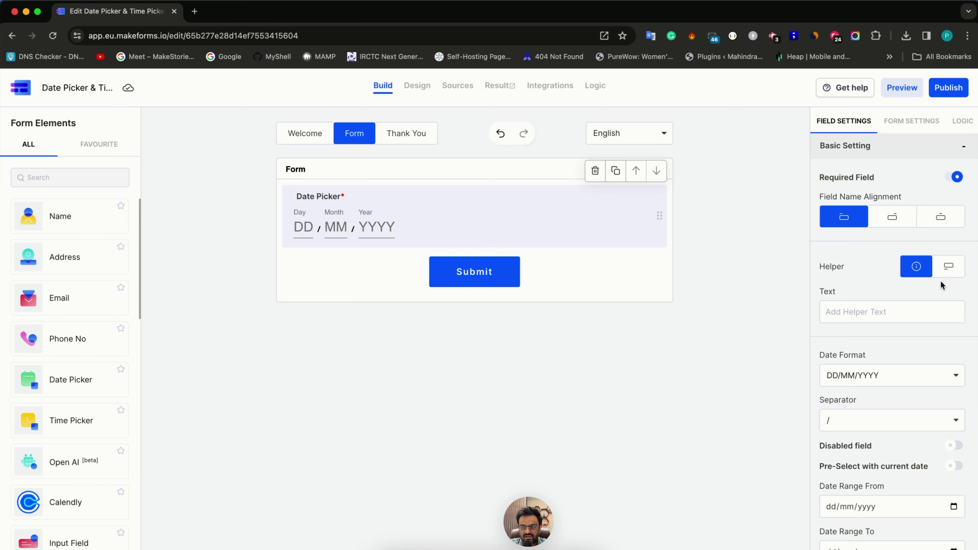
Step: Give the Date Picker helper text 'Enter the date', displayed as an info-icon tooltip
{"action": "left_click", "coordinate": [888, 308]}
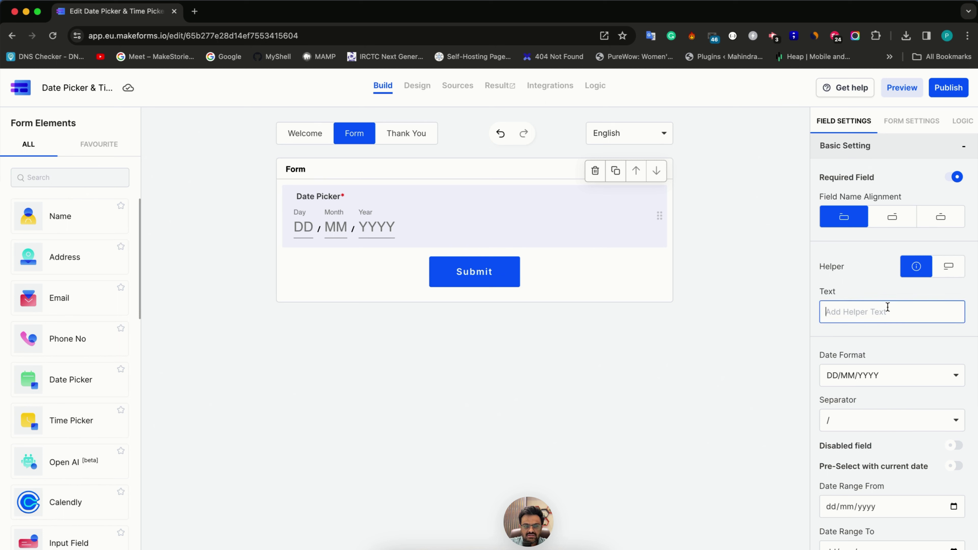
{"action": "type", "text": "Enter t"}
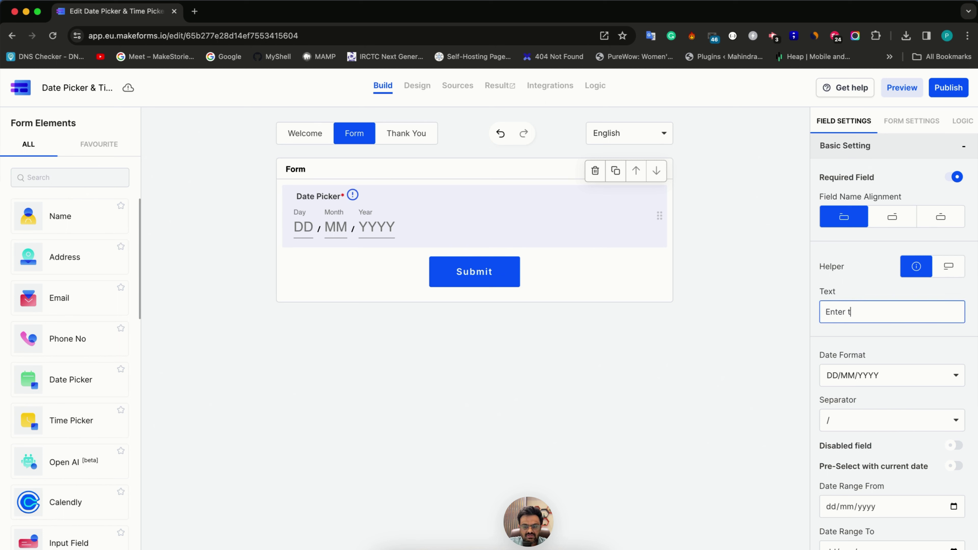
{"action": "type", "text": "he date"}
{"action": "mouse_move", "coordinate": [352, 196]}
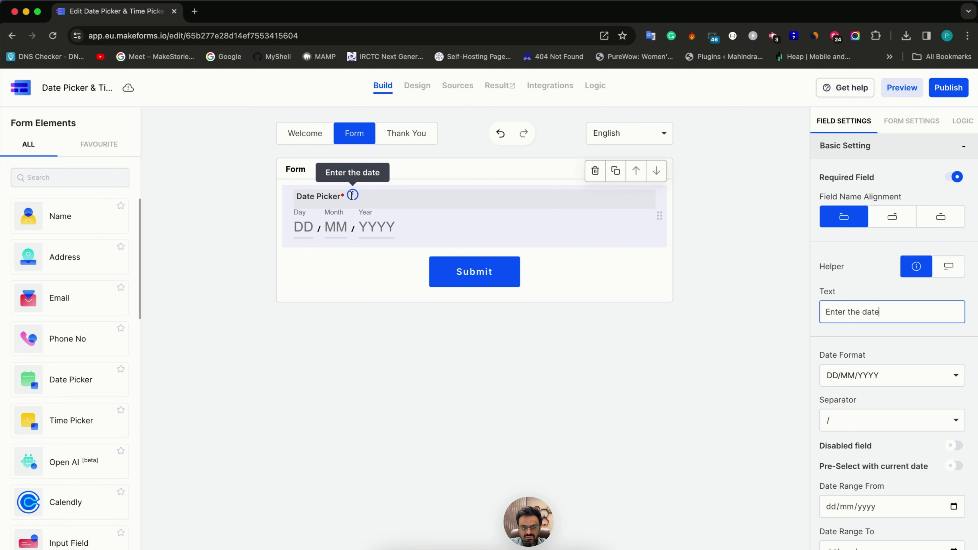
{"action": "left_click", "coordinate": [949, 266]}
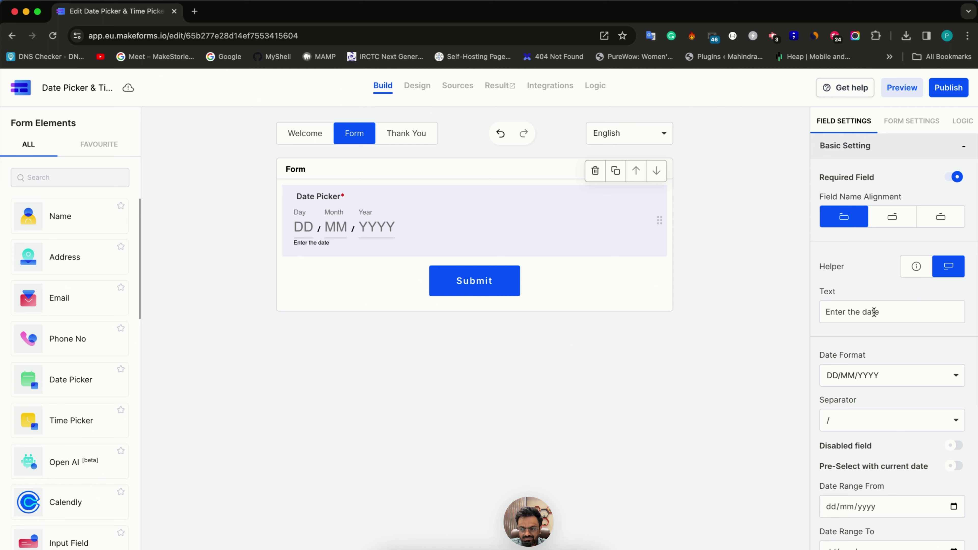
{"action": "left_click", "coordinate": [911, 274]}
{"action": "scroll", "coordinate": [860, 347], "scroll_direction": "down", "scroll_amount": 3}
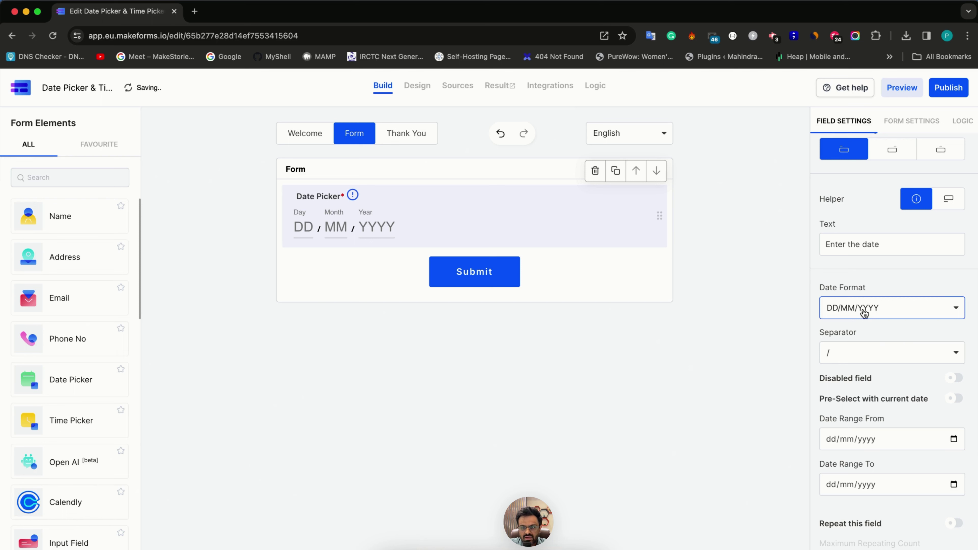
Step: Set the date format to YYYY/MM/DD with '-' separators and make the field disabled
{"action": "left_click", "coordinate": [864, 312]}
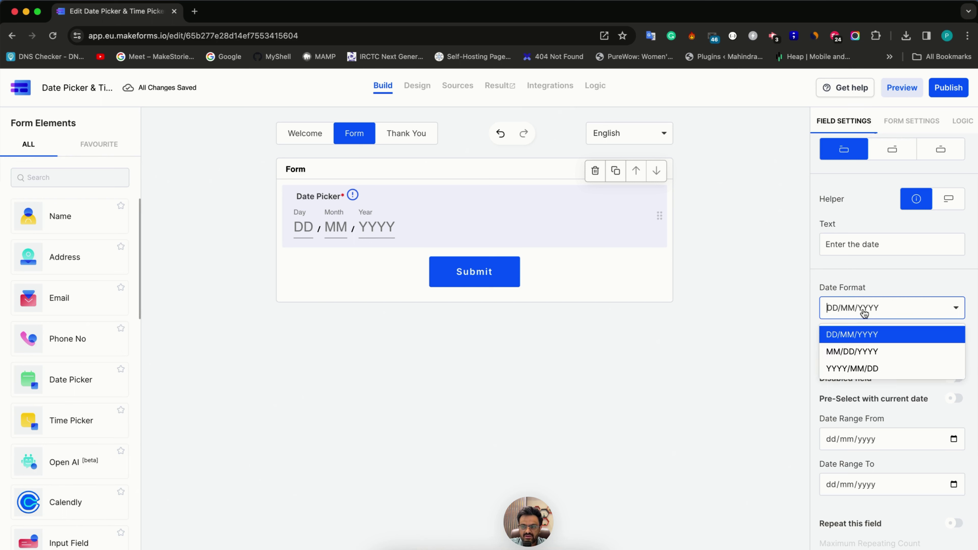
{"action": "left_click", "coordinate": [860, 352]}
{"action": "left_click", "coordinate": [866, 316]}
{"action": "left_click", "coordinate": [855, 366]}
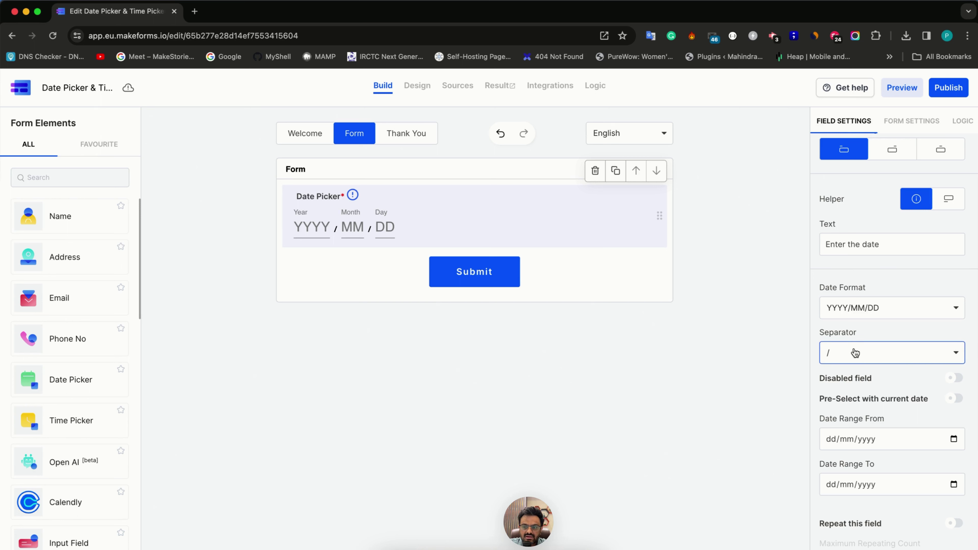
{"action": "left_click", "coordinate": [856, 353]}
{"action": "left_click", "coordinate": [841, 395]}
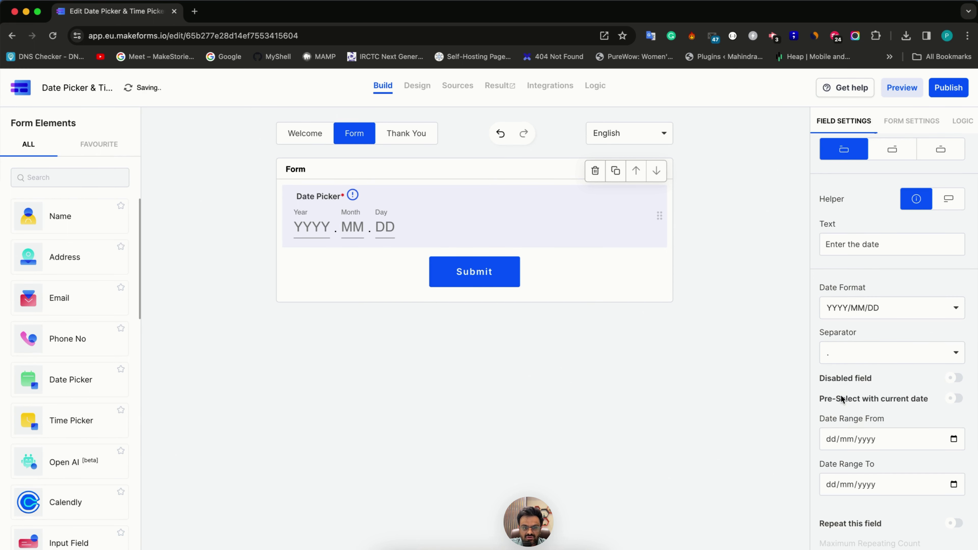
{"action": "left_click", "coordinate": [851, 354]}
{"action": "left_click", "coordinate": [851, 397]}
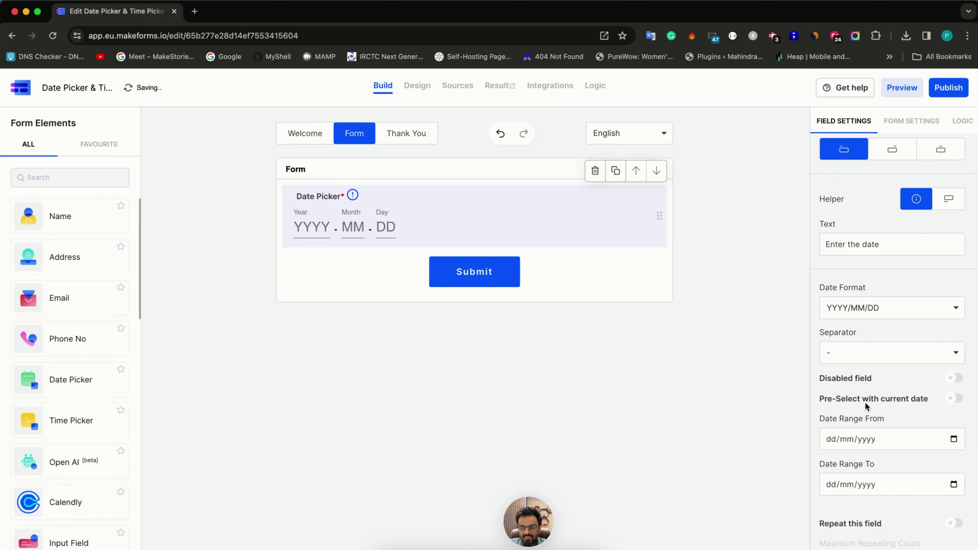
{"action": "scroll", "coordinate": [866, 401], "scroll_direction": "down", "scroll_amount": 2}
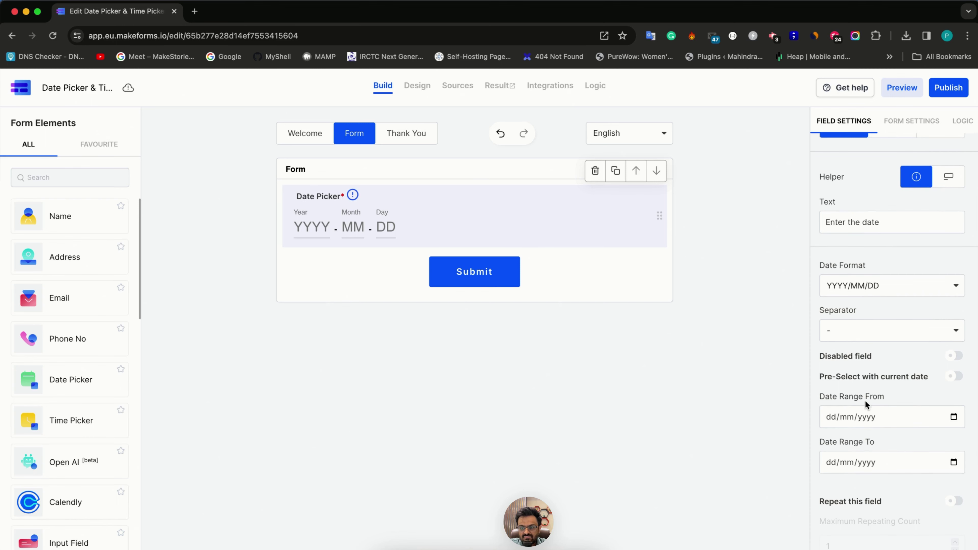
{"action": "left_click", "coordinate": [955, 351]}
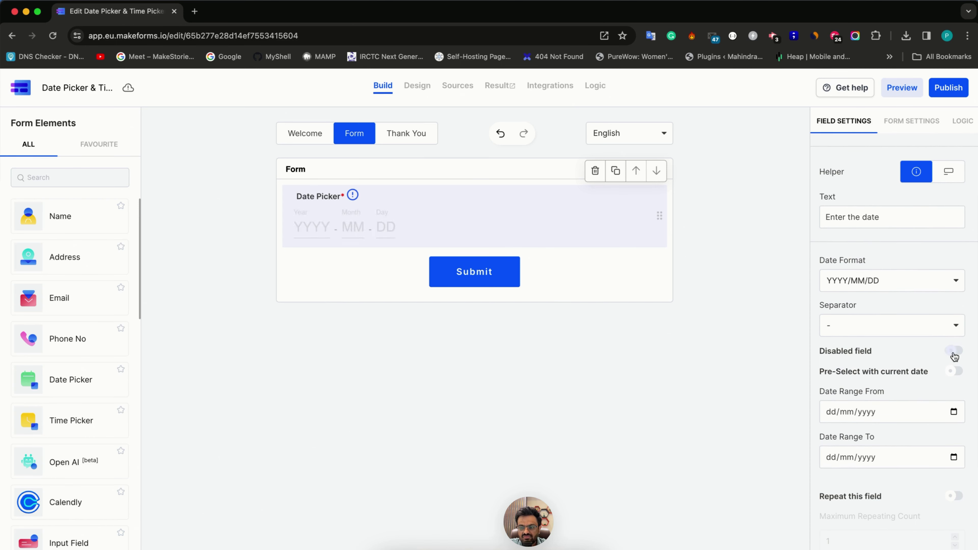
Step: Set the Date Picker's default value to 24 January 2024 and check it in the Design preview
{"action": "scroll", "coordinate": [955, 357], "scroll_direction": "down", "scroll_amount": 5}
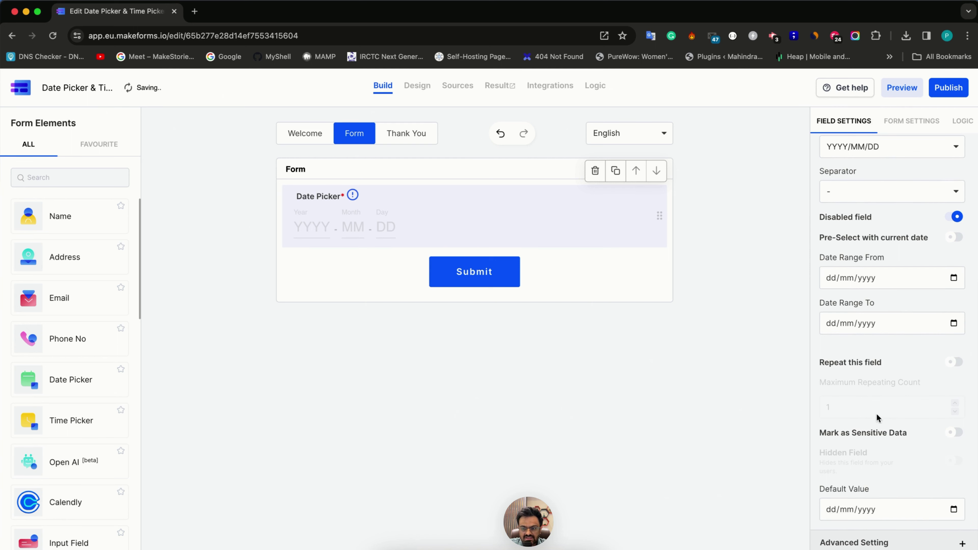
{"action": "left_click", "coordinate": [953, 509]}
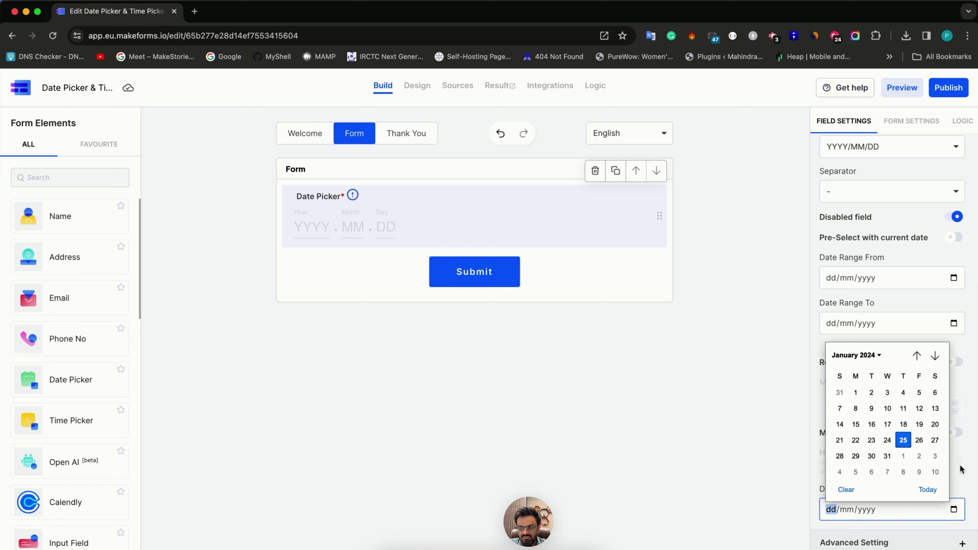
{"action": "left_click", "coordinate": [888, 440]}
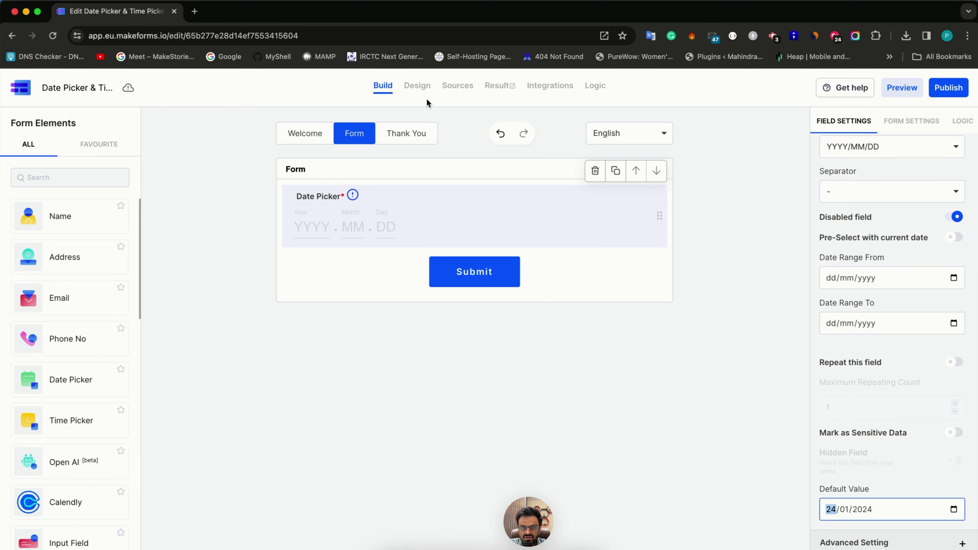
{"action": "left_click", "coordinate": [424, 88]}
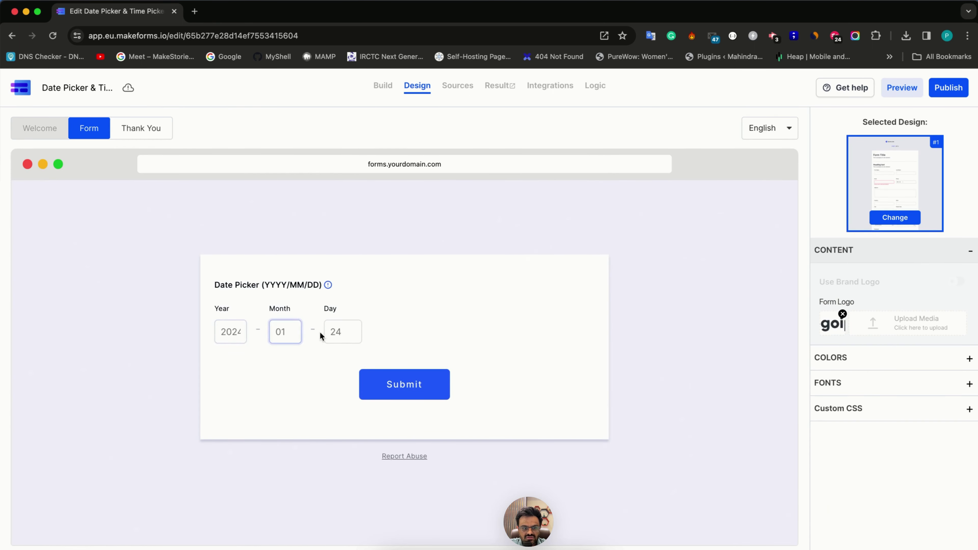
{"action": "left_click", "coordinate": [382, 86]}
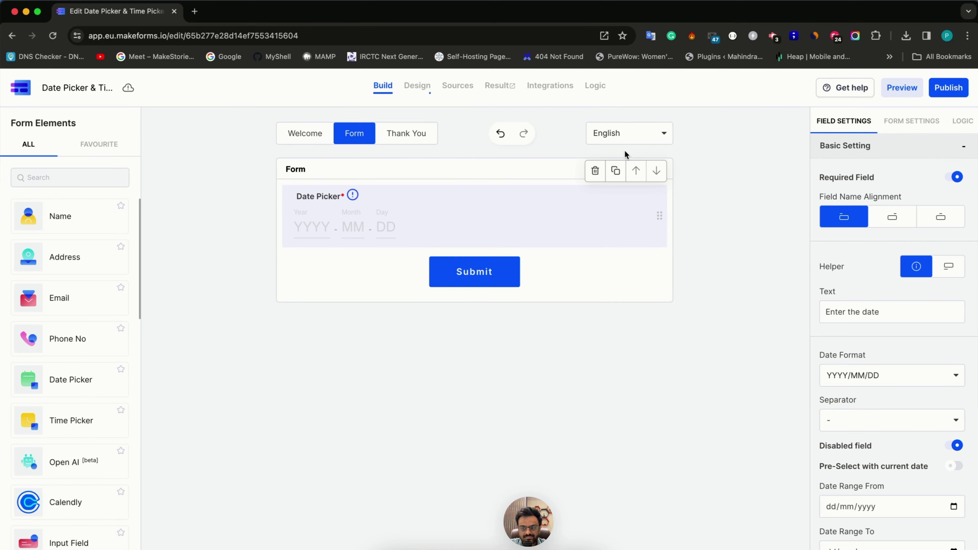
{"action": "scroll", "coordinate": [870, 428], "scroll_direction": "down", "scroll_amount": 3}
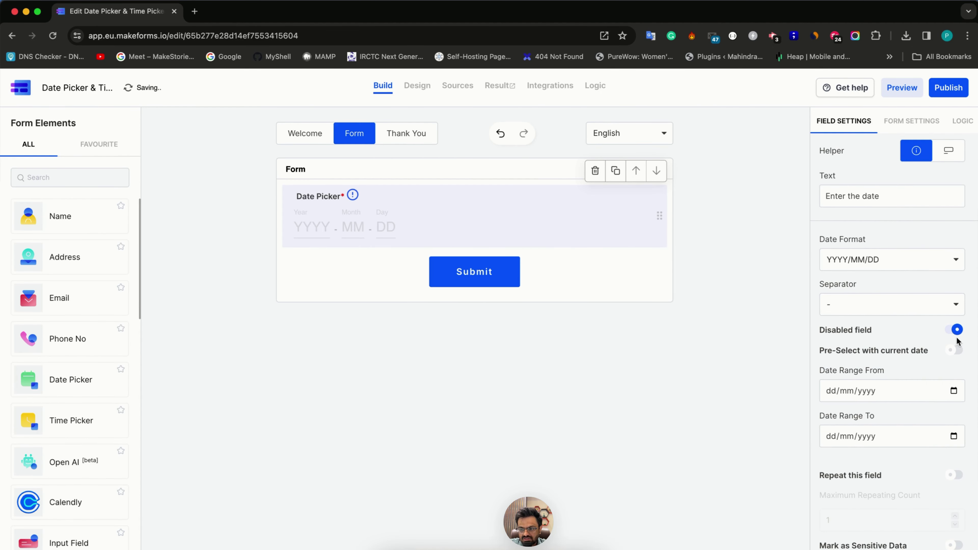
{"action": "left_click", "coordinate": [957, 330]}
{"action": "scroll", "coordinate": [877, 498], "scroll_direction": "down", "scroll_amount": 3}
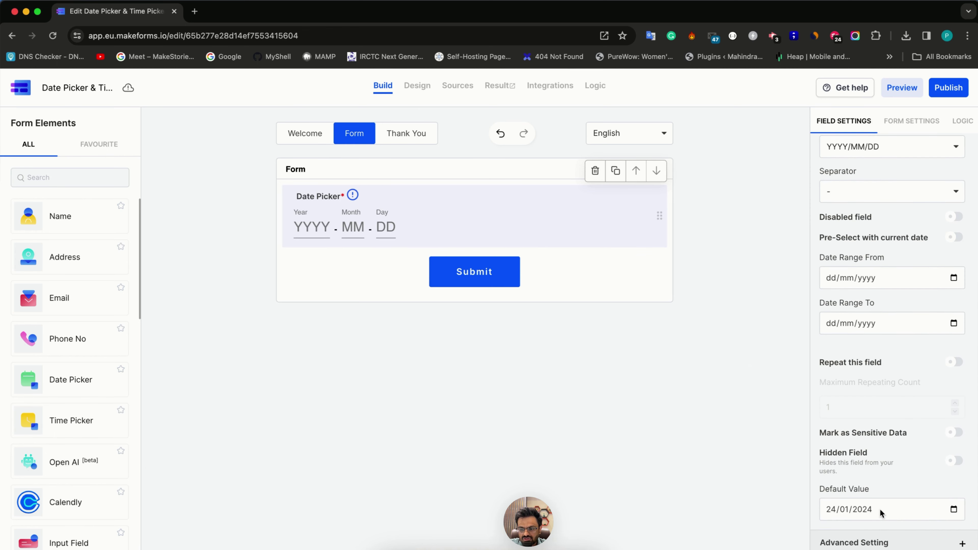
{"action": "left_click", "coordinate": [884, 514]}
{"action": "key", "text": "BackSpace"}
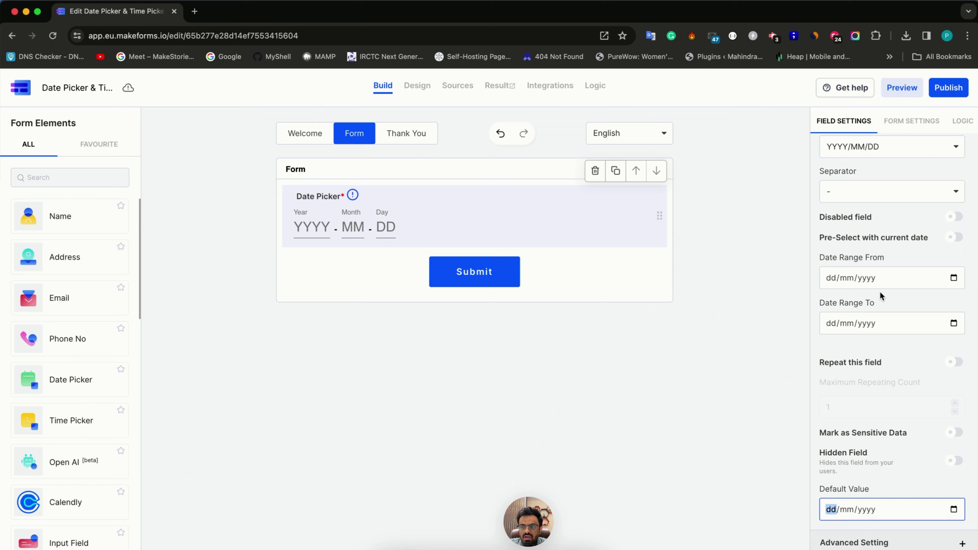
{"action": "left_click", "coordinate": [852, 238]}
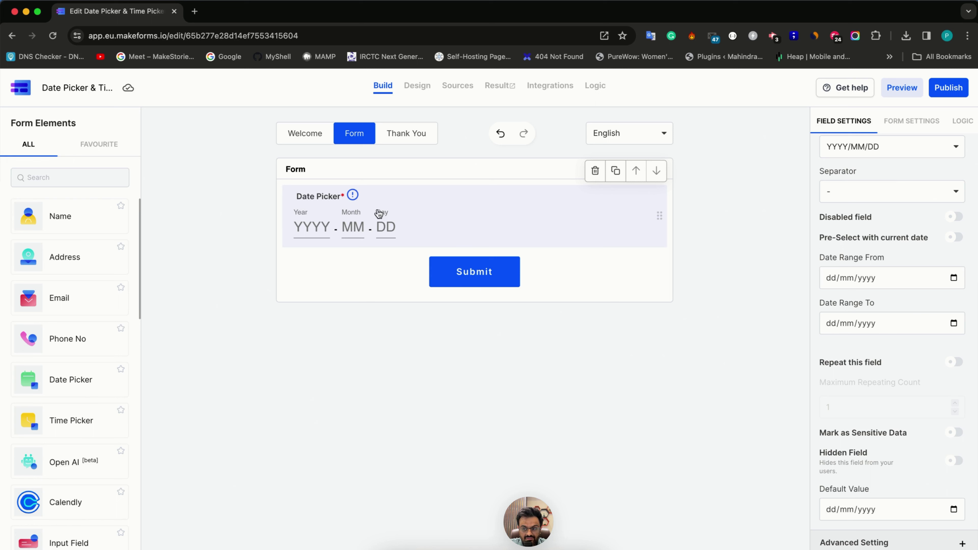
{"action": "left_click", "coordinate": [952, 239]}
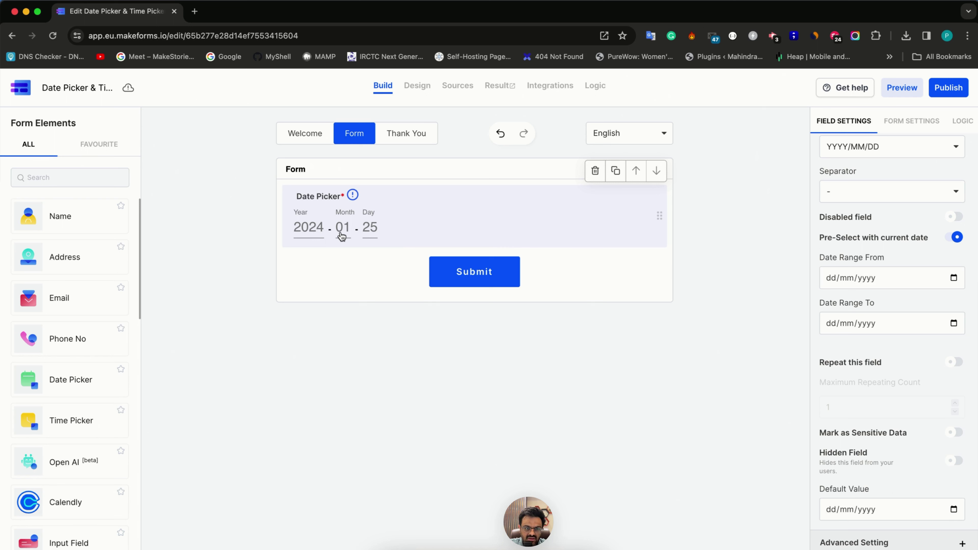
{"action": "left_click", "coordinate": [956, 238]}
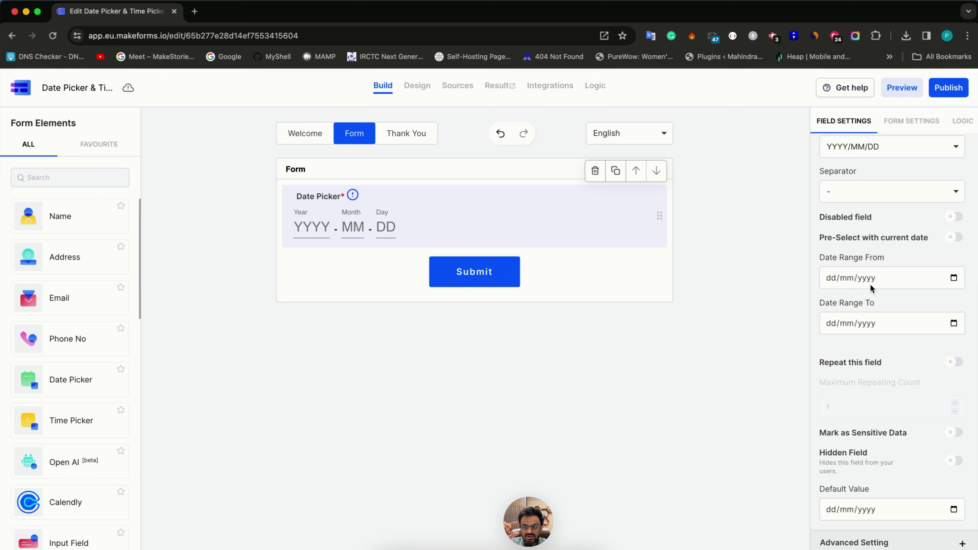
Step: Set the Date Range From to 1 January 2024 and To to 31 January 2024
{"action": "left_click", "coordinate": [954, 284]}
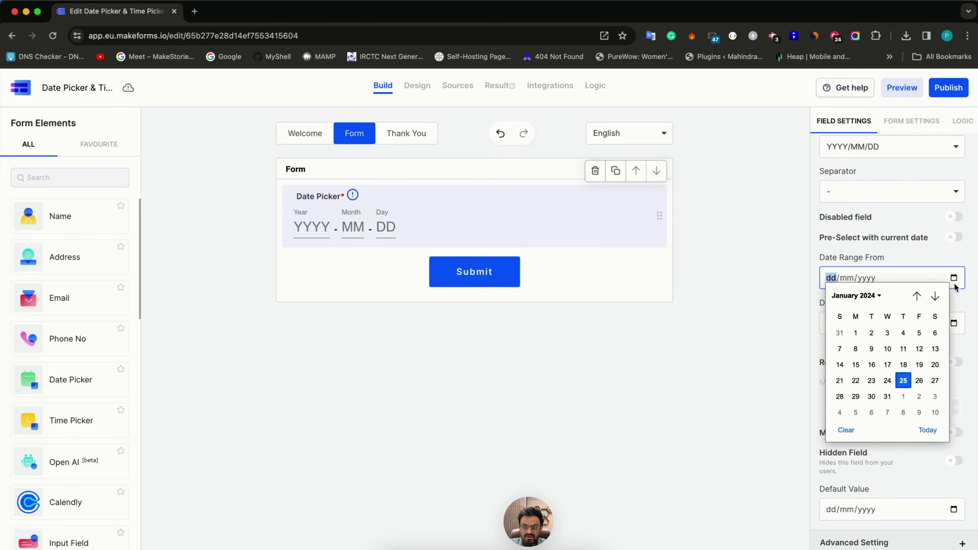
{"action": "left_click", "coordinate": [856, 334]}
{"action": "left_click", "coordinate": [952, 324]}
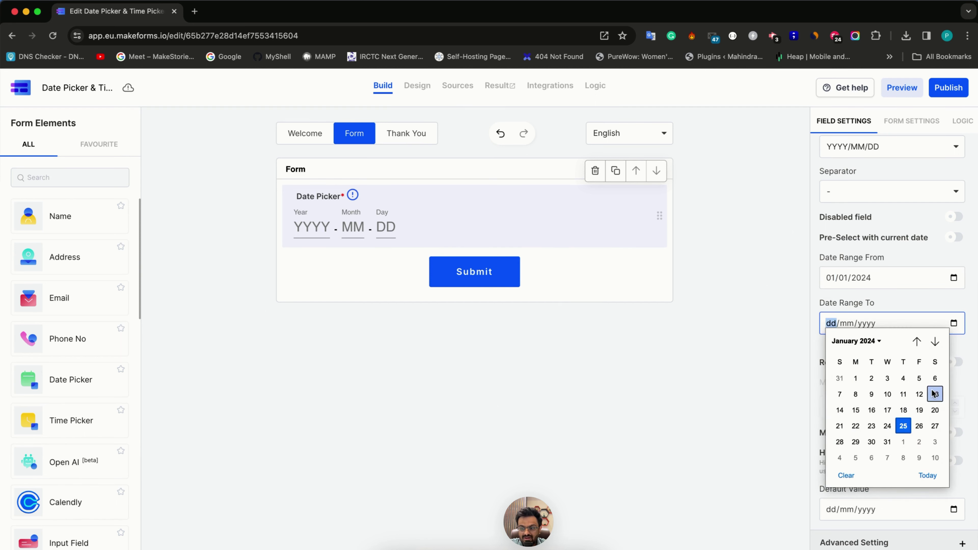
{"action": "left_click", "coordinate": [891, 447]}
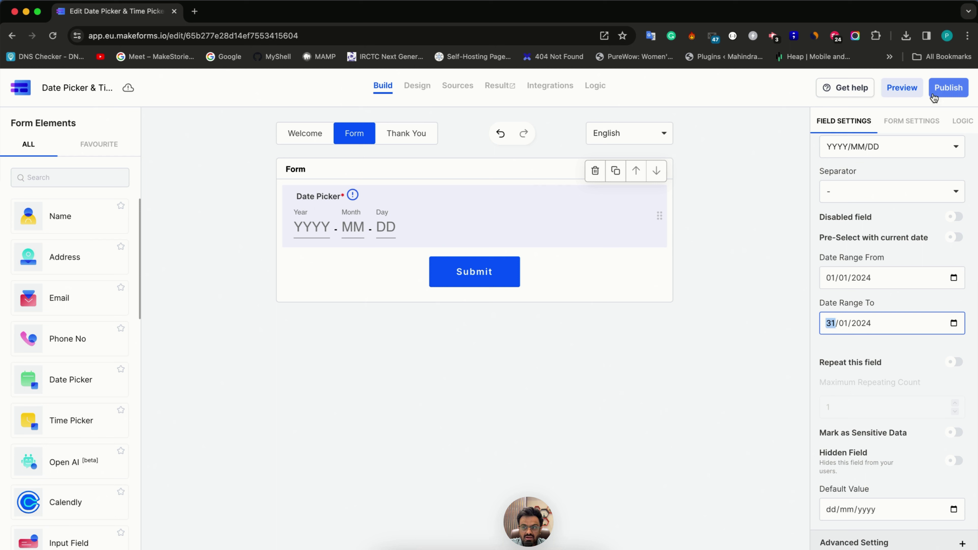
Step: Publish the form and open its default live link in a new browser tab
{"action": "left_click", "coordinate": [946, 96]}
{"action": "left_click", "coordinate": [946, 96]}
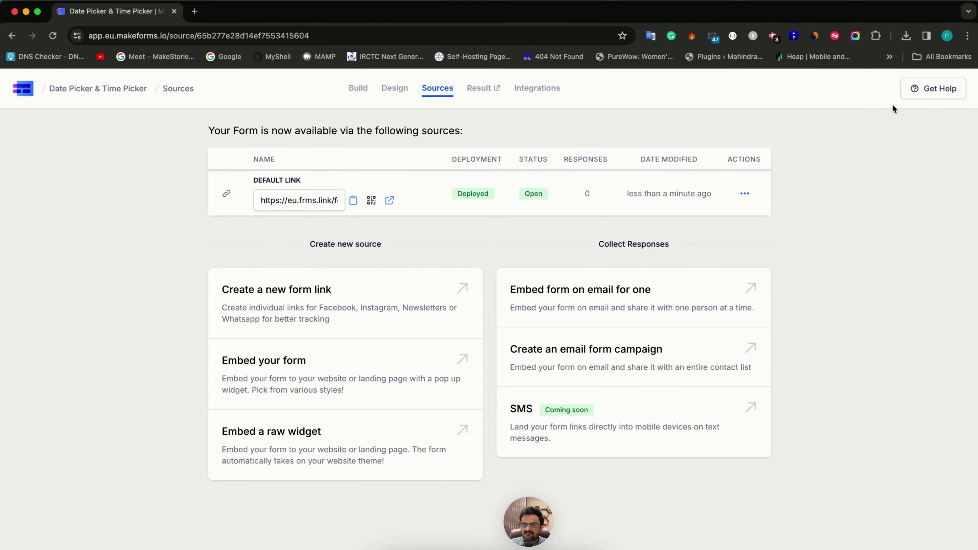
{"action": "left_click", "coordinate": [390, 201]}
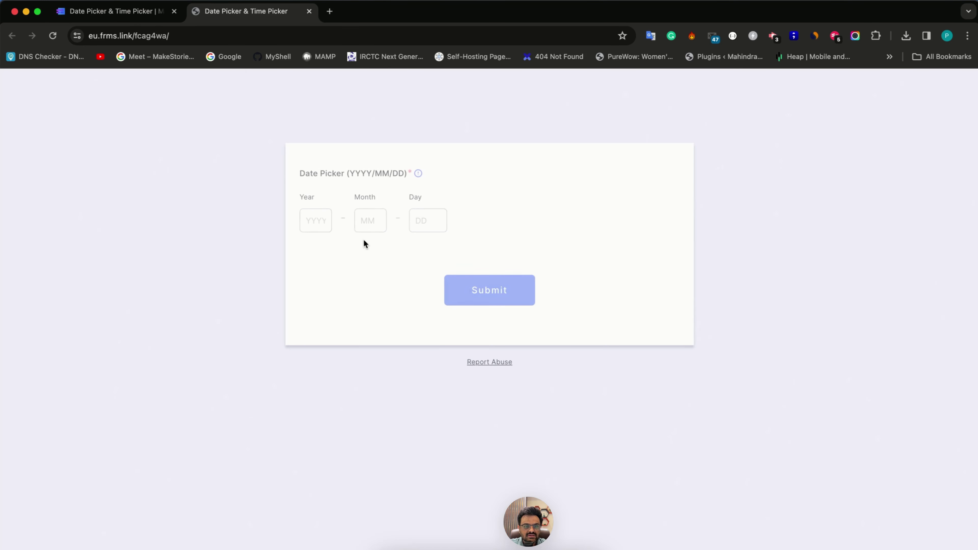
Step: Submit 2025-12-01 on the live form to confirm rejection, then return to the Build view
{"action": "left_click", "coordinate": [324, 224]}
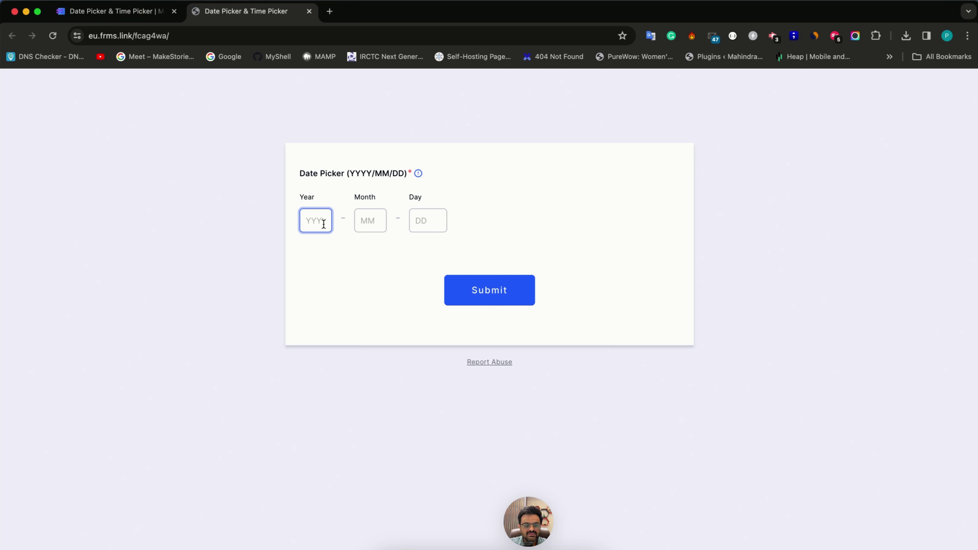
{"action": "type", "text": "2025"}
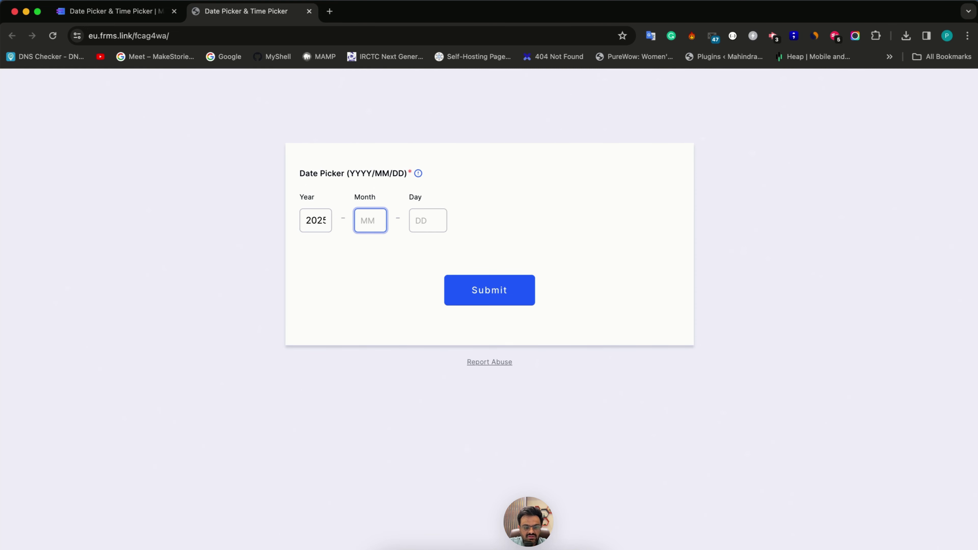
{"action": "type", "text": " - 12 - 01"}
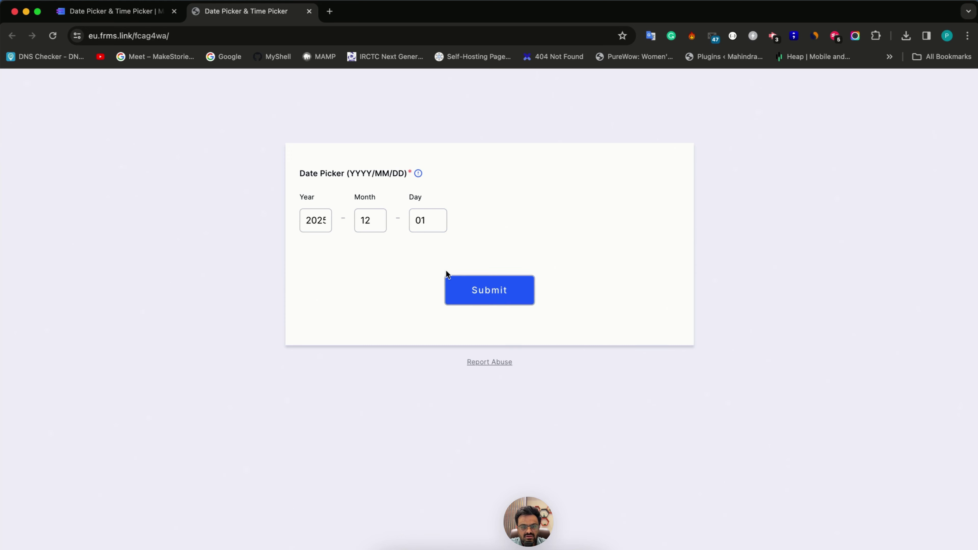
{"action": "left_click", "coordinate": [454, 277]}
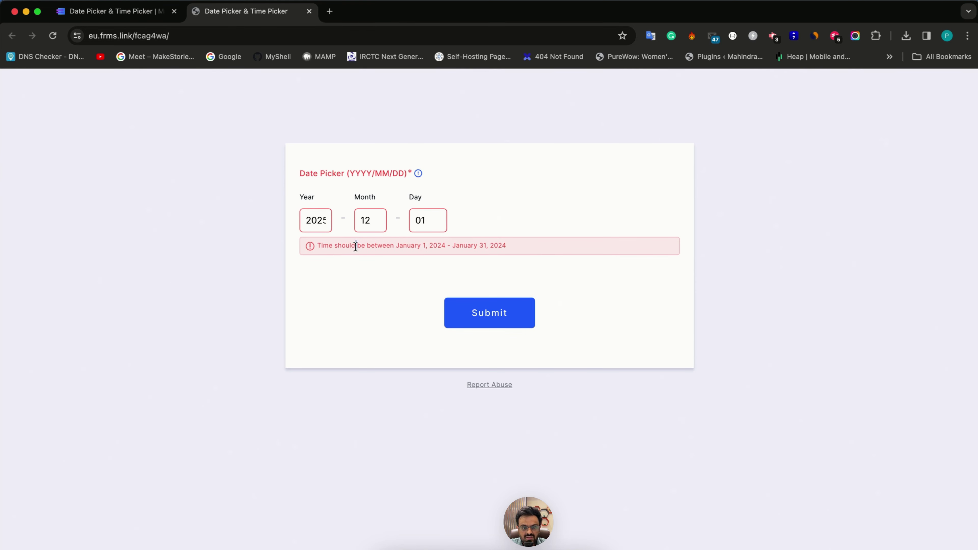
{"action": "key", "text": "ctrl+shift+Tab"}
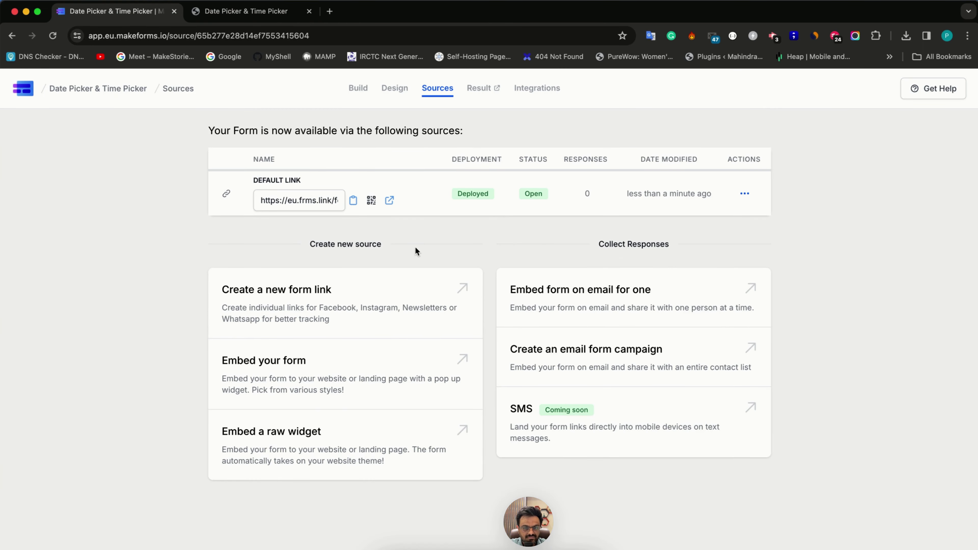
{"action": "left_click", "coordinate": [358, 90]}
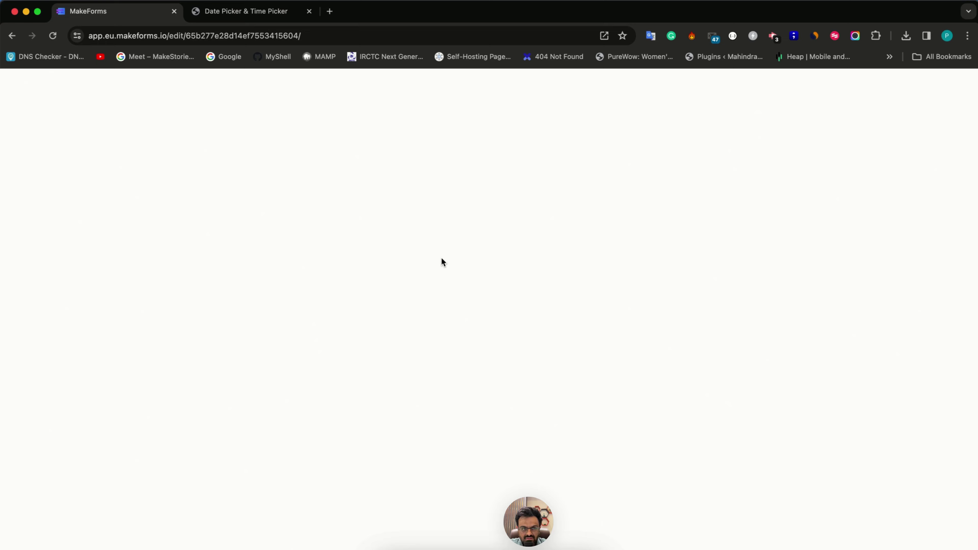
Step: Close the live-form tab and make the Date Picker hidden with query-parameter auto-fill enabled
{"action": "left_click", "coordinate": [309, 11]}
{"action": "left_click", "coordinate": [388, 188]}
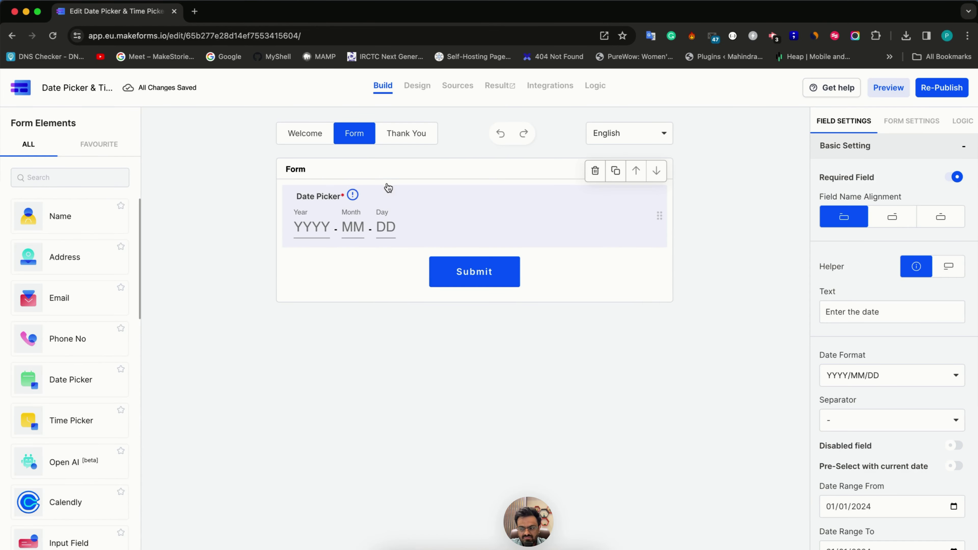
{"action": "scroll", "coordinate": [868, 330], "scroll_direction": "down", "scroll_amount": 5}
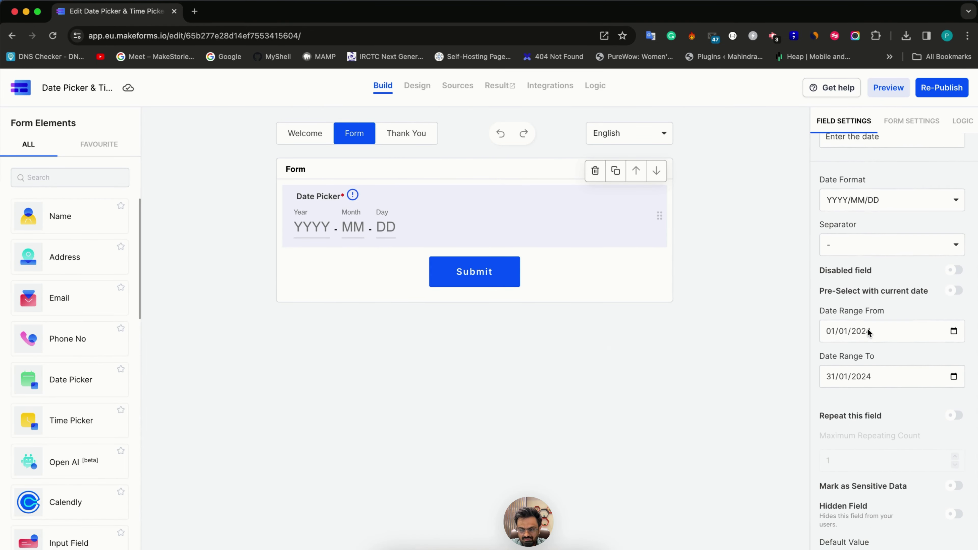
{"action": "scroll", "coordinate": [867, 331], "scroll_direction": "down", "scroll_amount": 1}
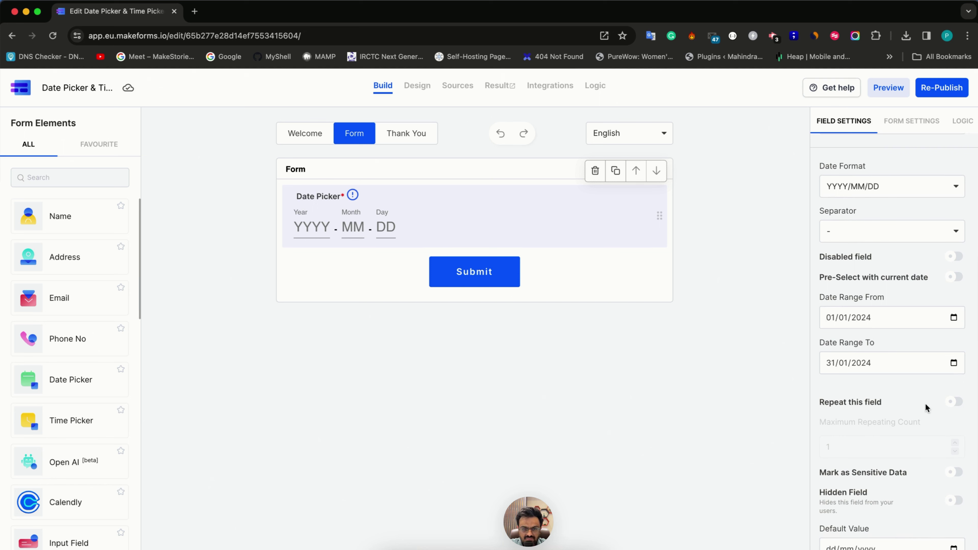
{"action": "scroll", "coordinate": [919, 405], "scroll_direction": "down", "scroll_amount": 2}
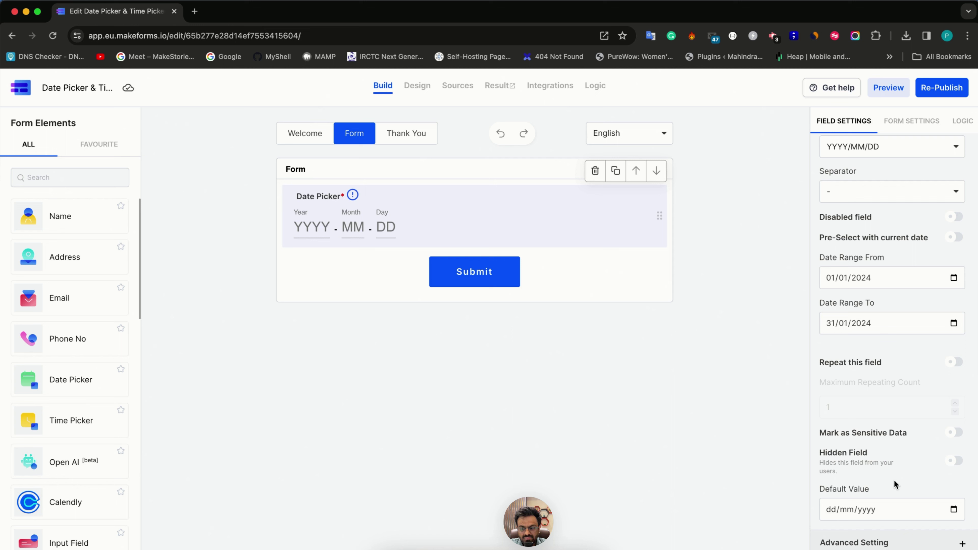
{"action": "left_click", "coordinate": [954, 461]}
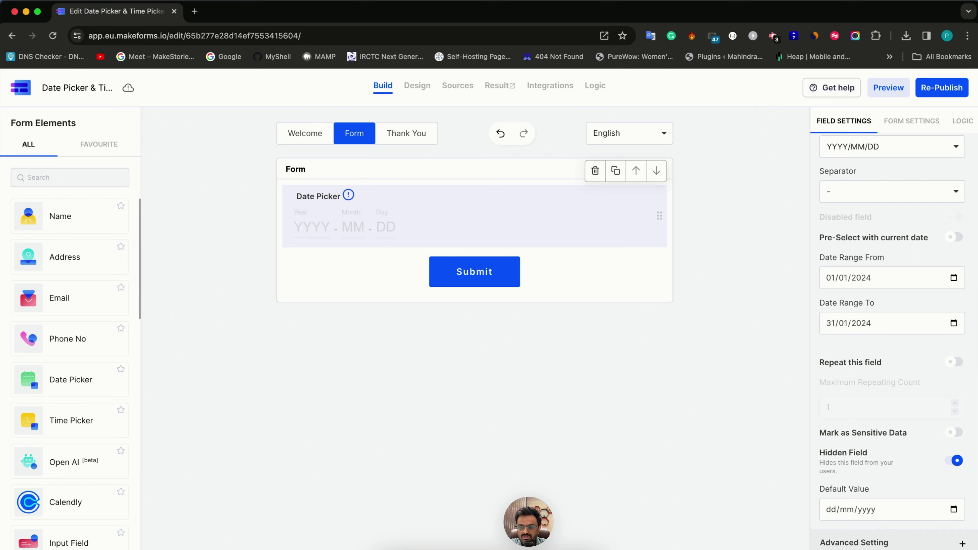
{"action": "left_click", "coordinate": [963, 543]}
{"action": "left_click", "coordinate": [956, 211]}
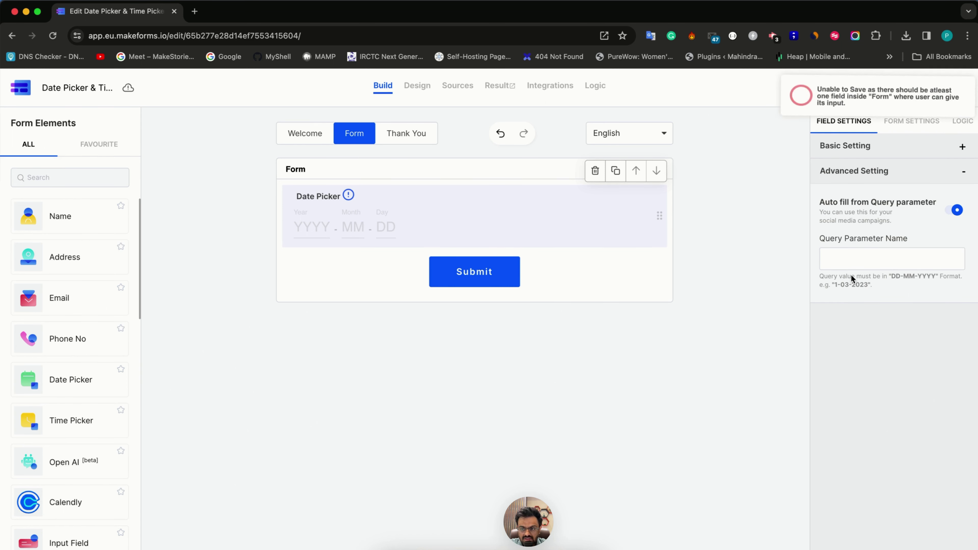
Step: Switch off 'Auto fill from Query parameter' on the Date Picker, leaving the parameter name empty
{"action": "left_click", "coordinate": [848, 259]}
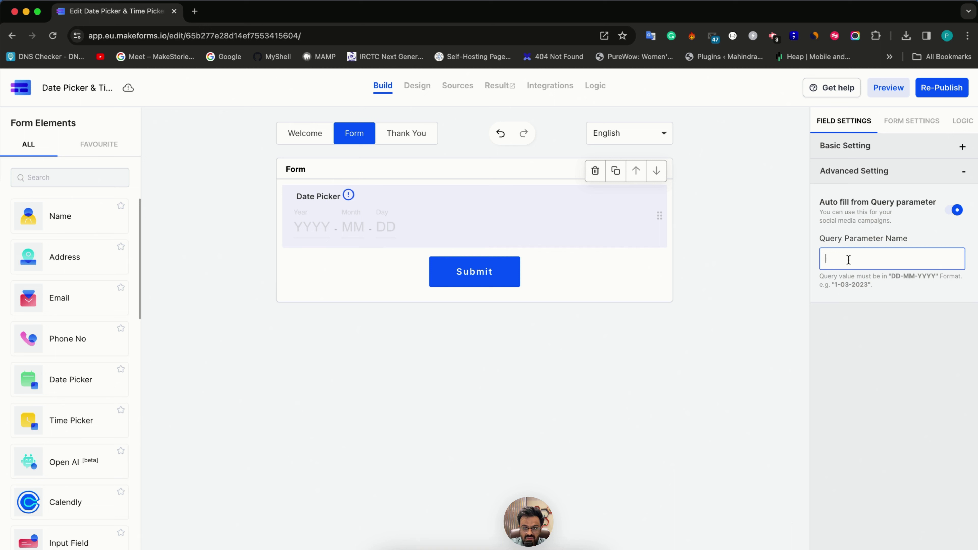
{"action": "left_click", "coordinate": [846, 286]}
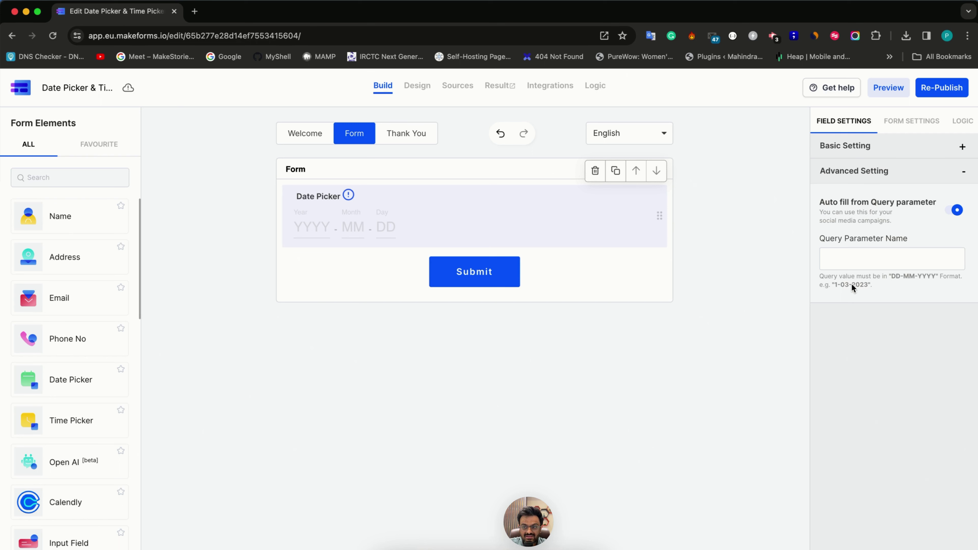
{"action": "left_click", "coordinate": [847, 151]}
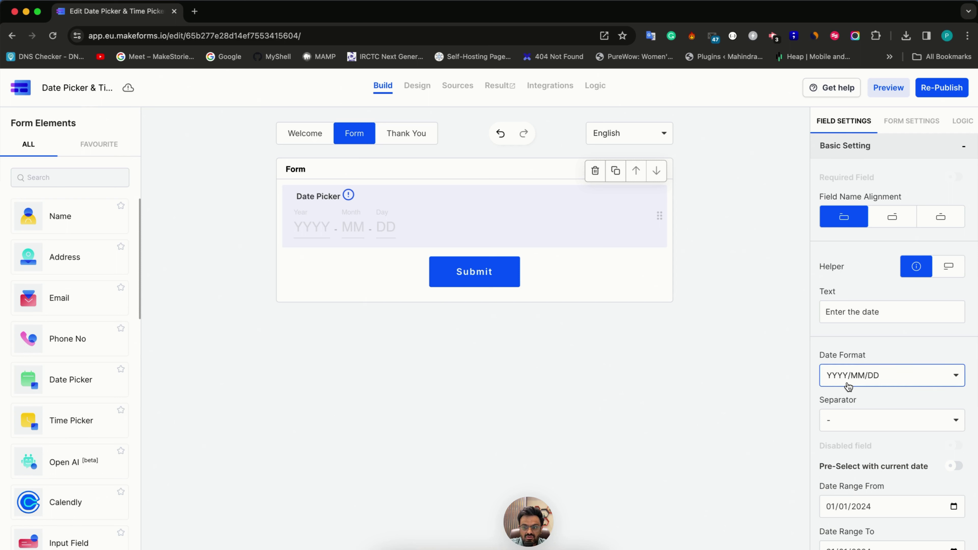
{"action": "scroll", "coordinate": [845, 443], "scroll_direction": "down", "scroll_amount": 5}
{"action": "scroll", "coordinate": [844, 518], "scroll_direction": "down", "scroll_amount": 3}
{"action": "left_click", "coordinate": [850, 538]}
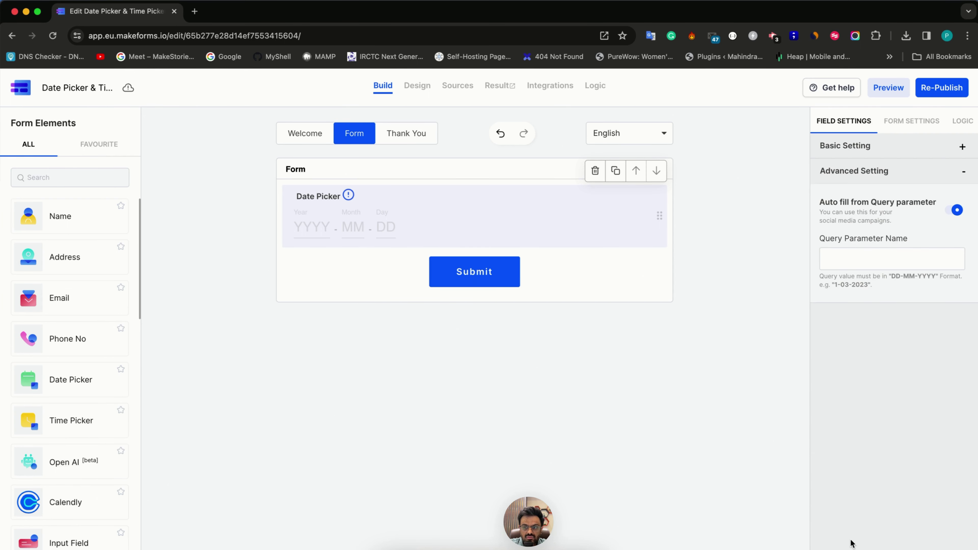
{"action": "left_click", "coordinate": [868, 262]}
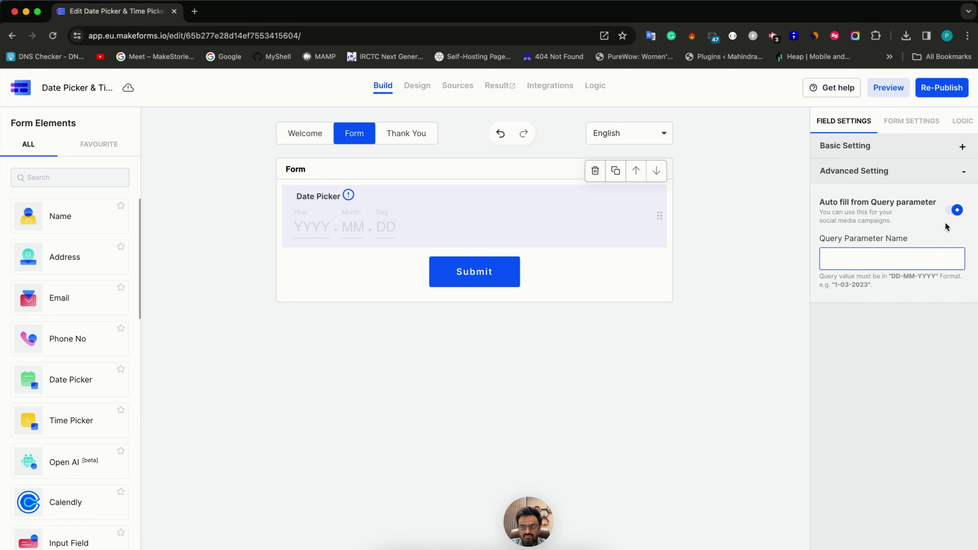
{"action": "left_click", "coordinate": [955, 211]}
Step: Turn off Hidden Field under Basic Setting so the Date Picker shows again
{"action": "left_click", "coordinate": [869, 156]}
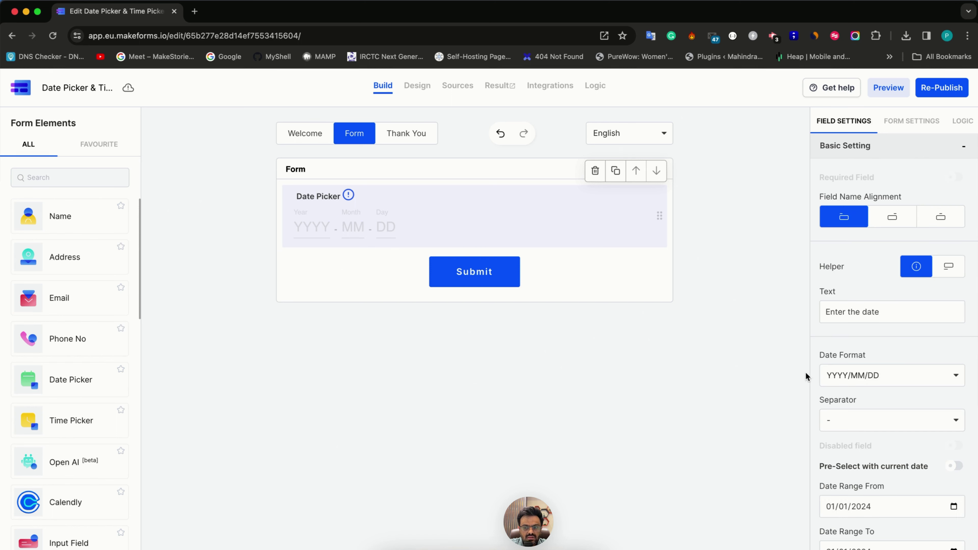
{"action": "scroll", "coordinate": [931, 432], "scroll_direction": "down", "scroll_amount": 6}
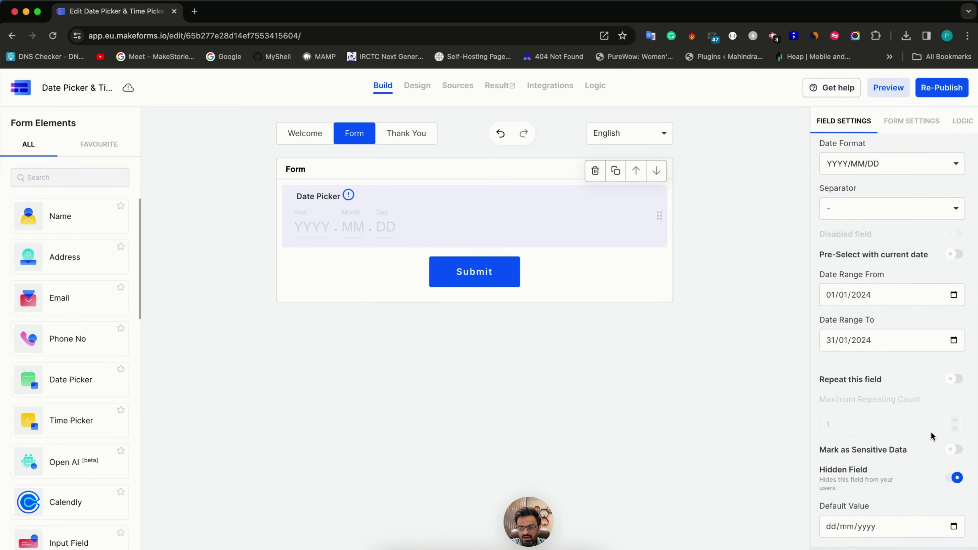
{"action": "left_click", "coordinate": [955, 460]}
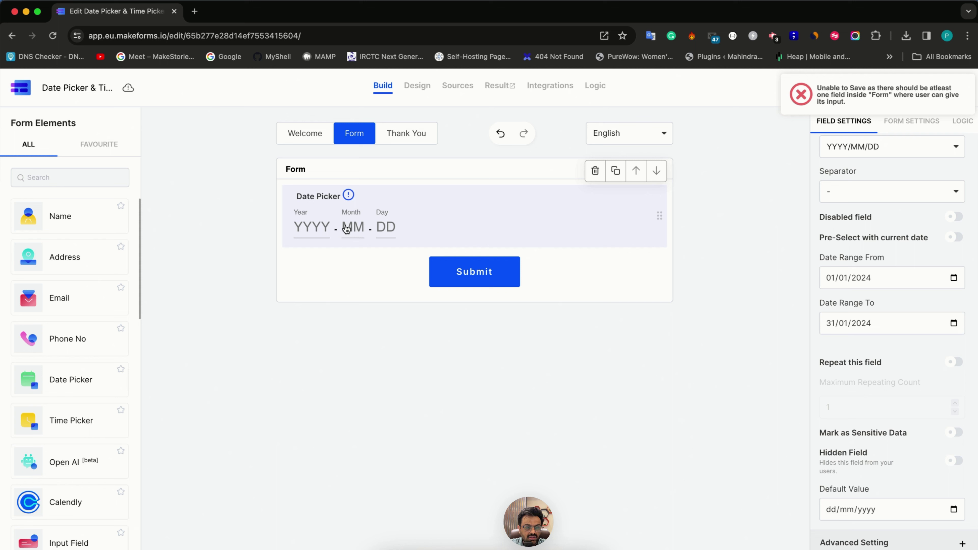
{"action": "scroll", "coordinate": [96, 347], "scroll_direction": "down", "scroll_amount": 1}
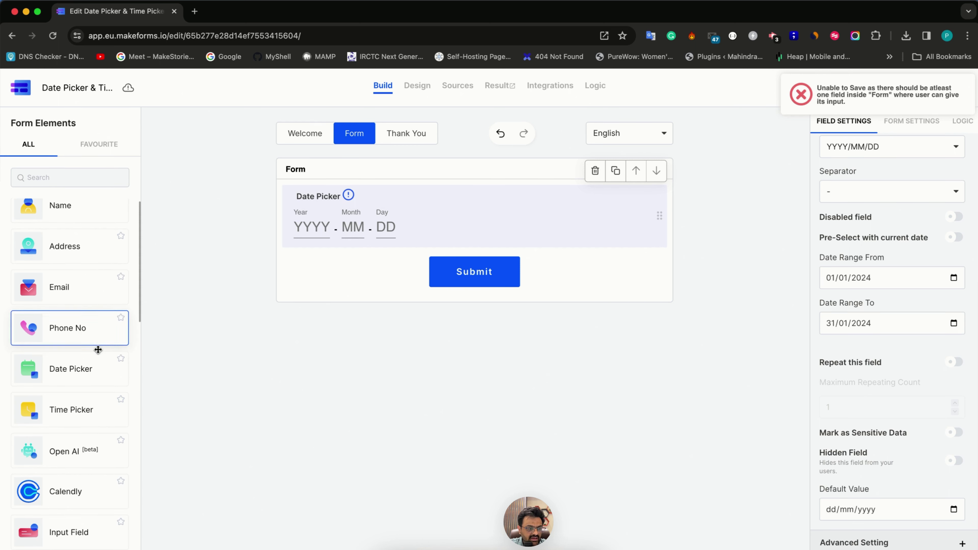
Step: Add a Time Picker below the Date Picker, kept optional with its label left-aligned
{"action": "left_click", "coordinate": [85, 404]}
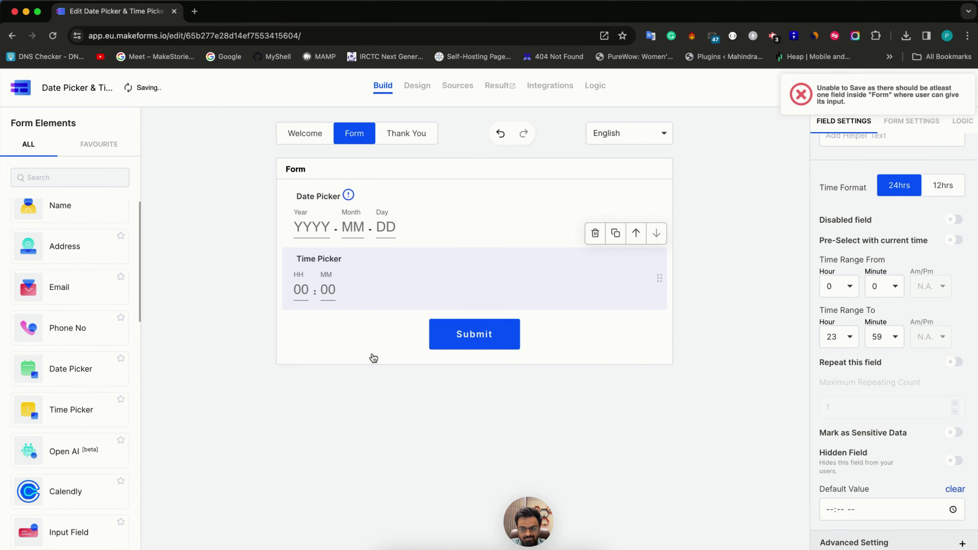
{"action": "scroll", "coordinate": [898, 190], "scroll_direction": "up", "scroll_amount": 5}
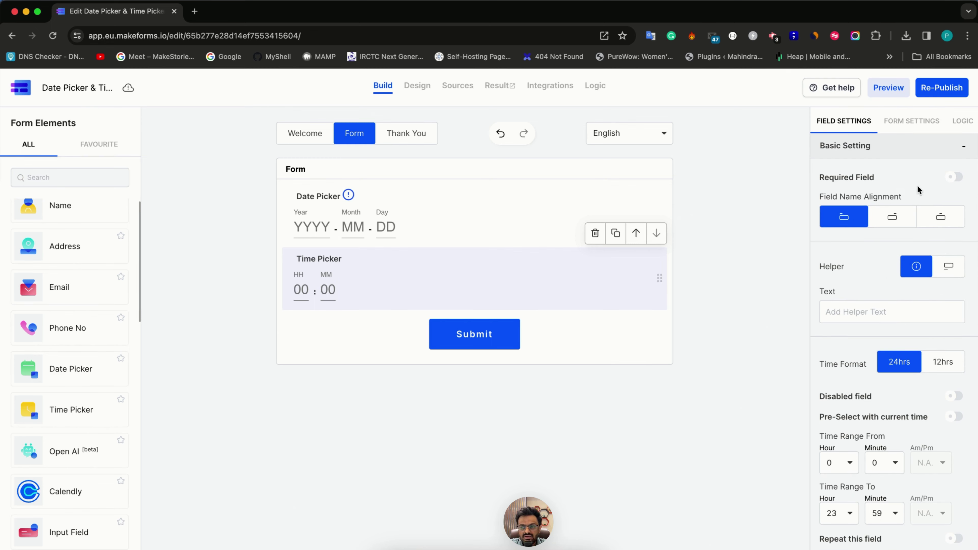
{"action": "left_click", "coordinate": [954, 179]}
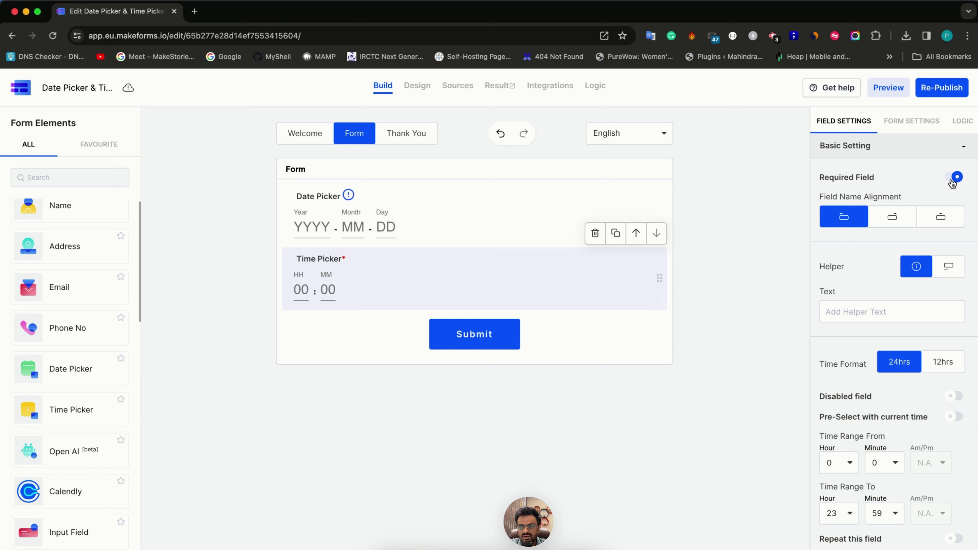
{"action": "left_click", "coordinate": [954, 178]}
{"action": "left_click", "coordinate": [894, 225]}
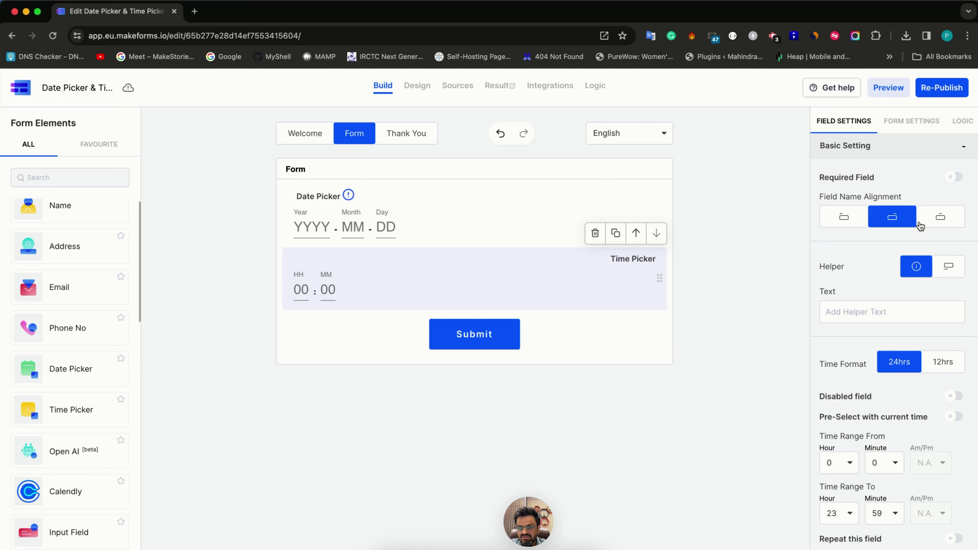
{"action": "left_click", "coordinate": [921, 226]}
{"action": "left_click", "coordinate": [824, 230]}
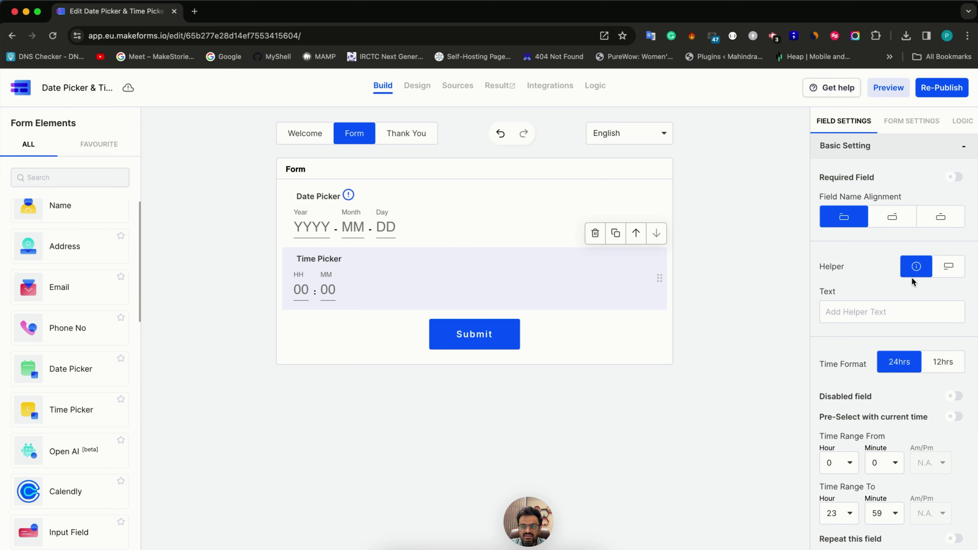
Step: Set the Time Picker's Time Format to 12hrs and leave the field enabled
{"action": "scroll", "coordinate": [886, 332], "scroll_direction": "down", "scroll_amount": 2}
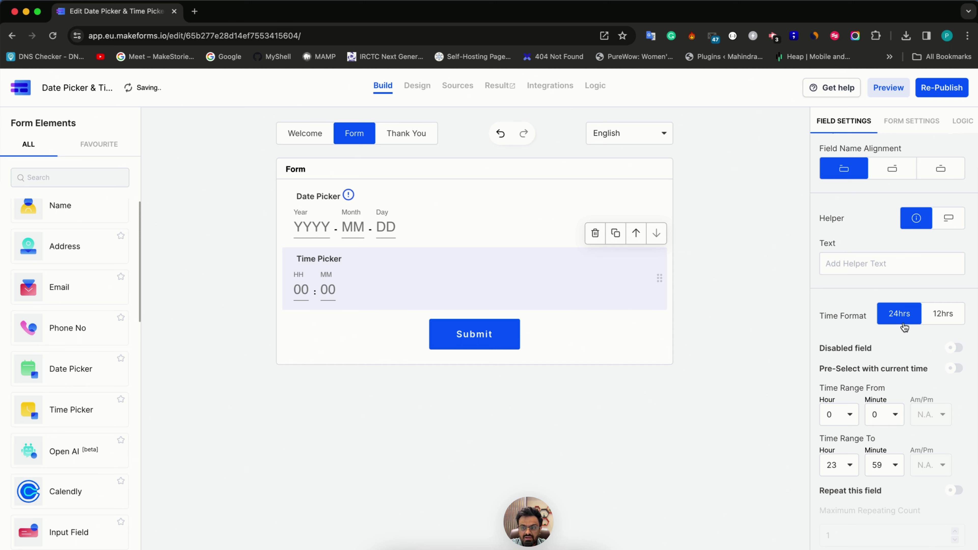
{"action": "left_click", "coordinate": [929, 319]}
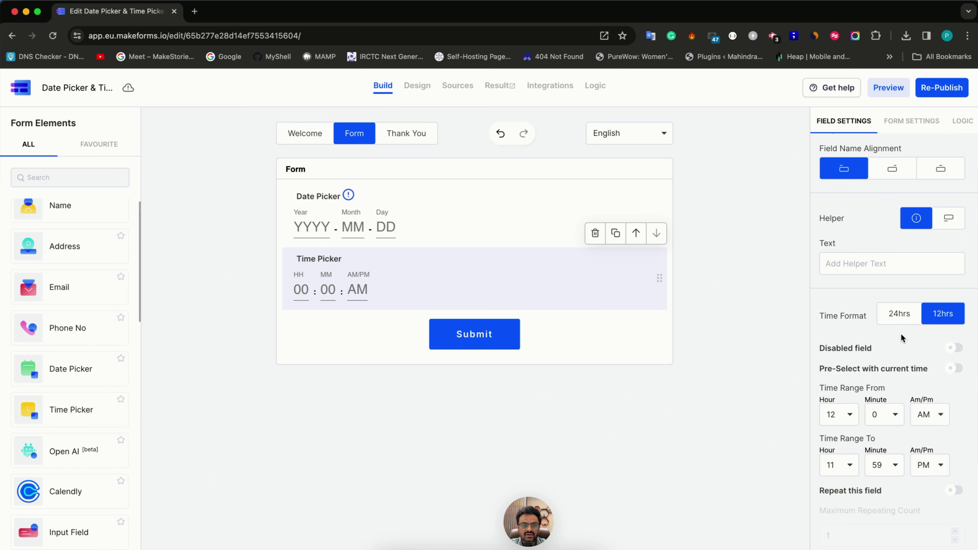
{"action": "scroll", "coordinate": [901, 338], "scroll_direction": "down", "scroll_amount": 1}
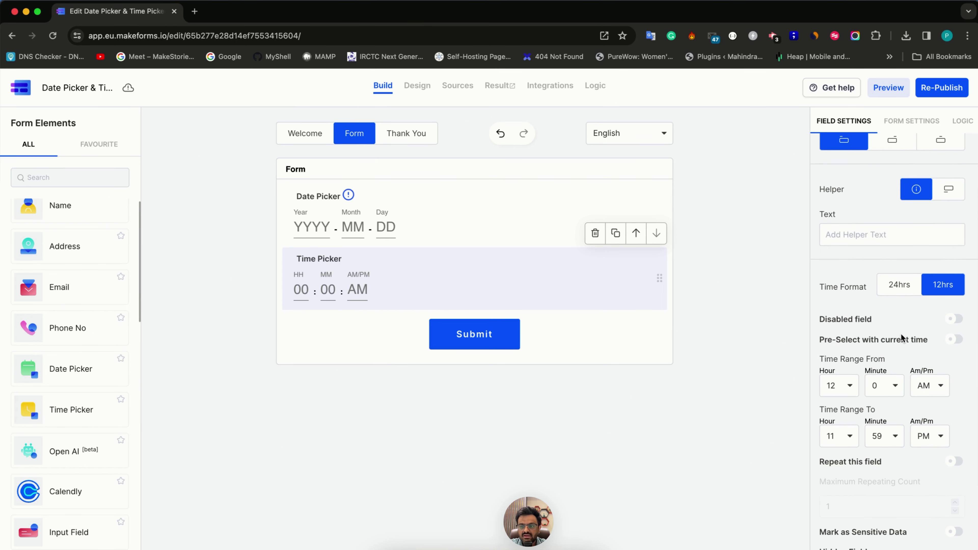
{"action": "left_click", "coordinate": [953, 324]}
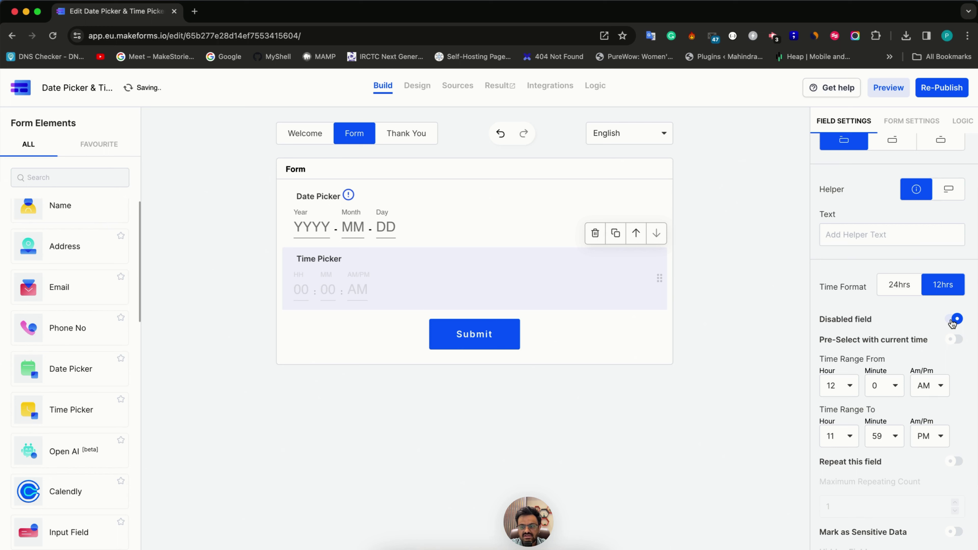
{"action": "scroll", "coordinate": [917, 420], "scroll_direction": "down", "scroll_amount": 3}
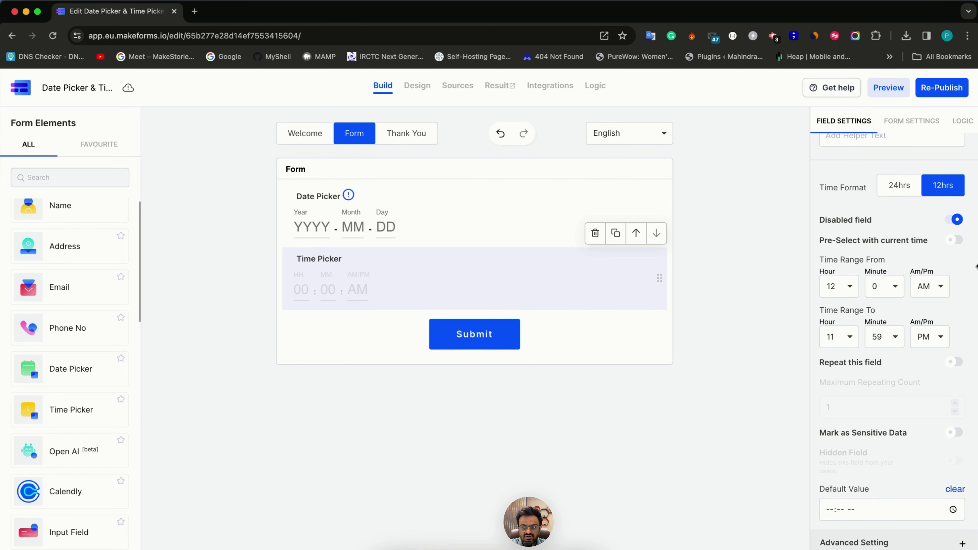
{"action": "left_click", "coordinate": [953, 219]}
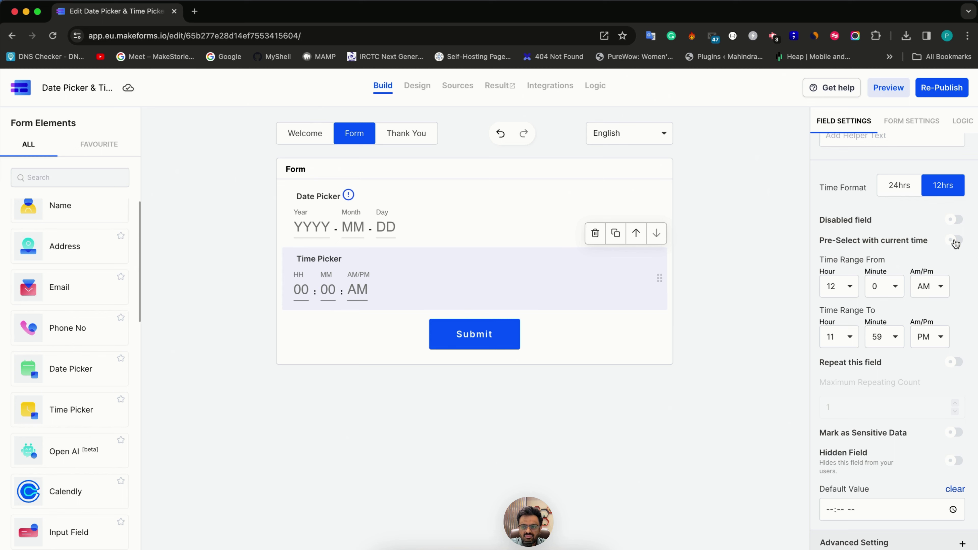
Step: Turn on 'Pre-Select with current time' so the Time Picker shows 08:36 PM
{"action": "left_click", "coordinate": [956, 241]}
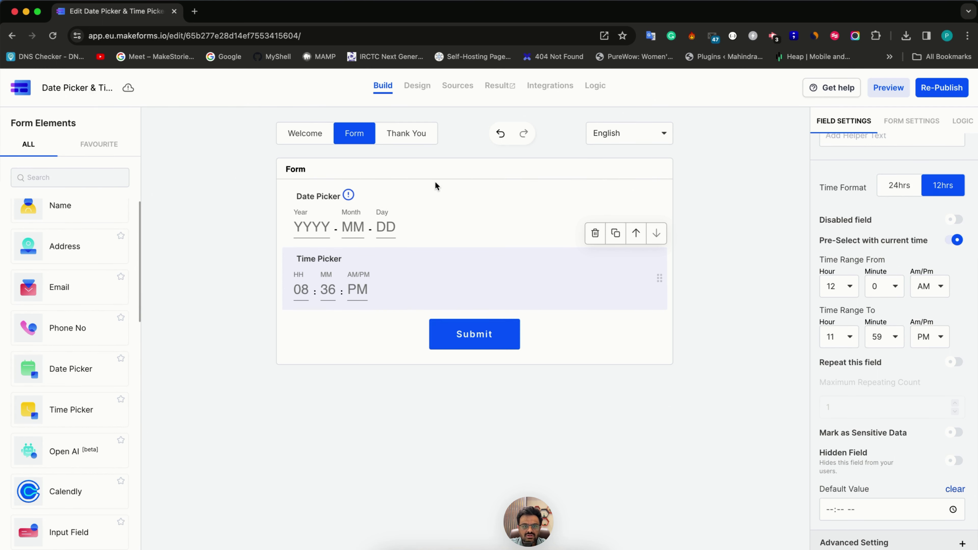
{"action": "left_click", "coordinate": [417, 86]}
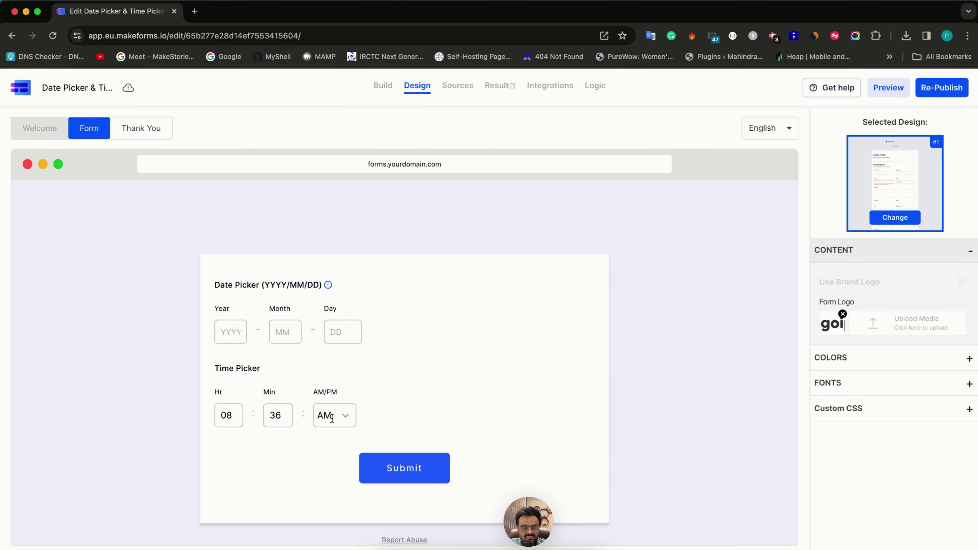
{"action": "left_click", "coordinate": [386, 89]}
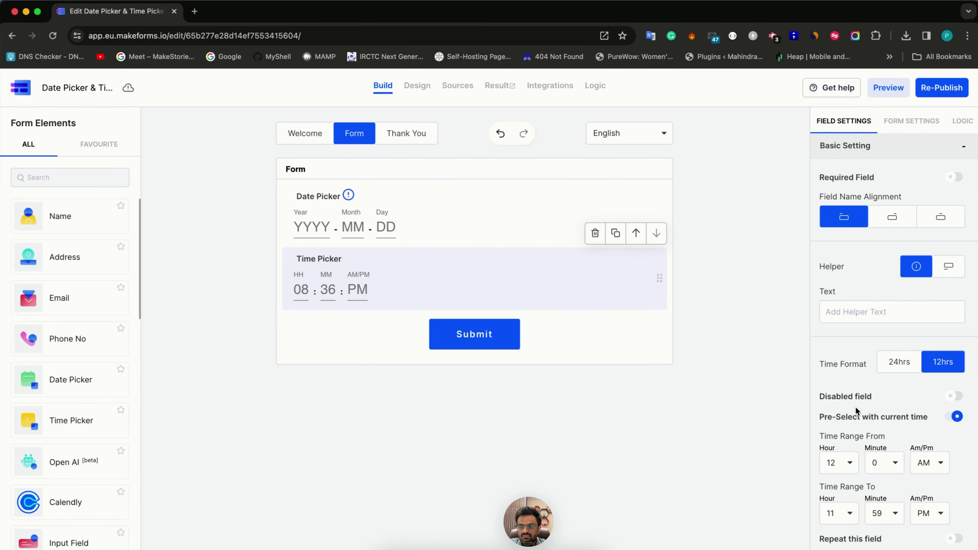
{"action": "scroll", "coordinate": [855, 409], "scroll_direction": "down", "scroll_amount": 3}
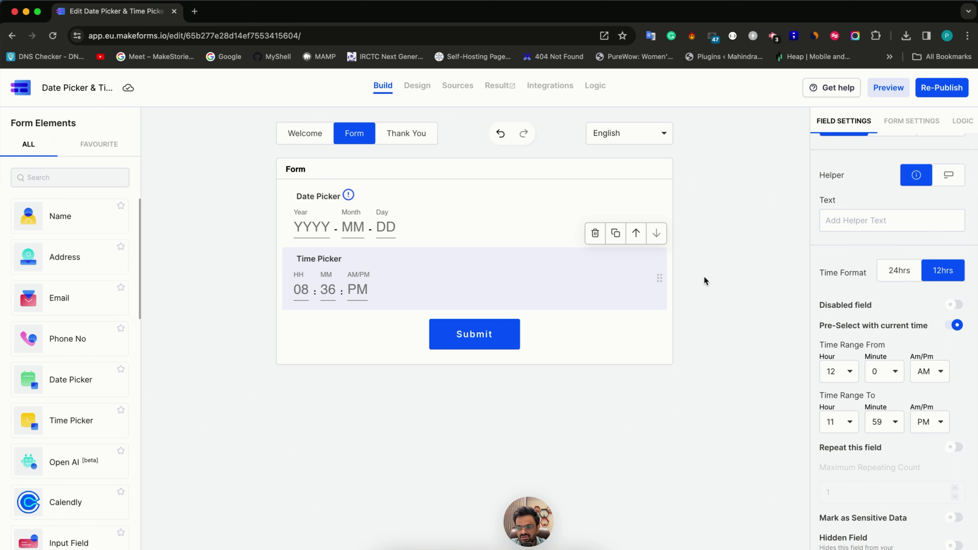
Step: Set the Time Range To as hour 4, minute 0, ending the range at 4:00 PM
{"action": "left_click", "coordinate": [846, 424]}
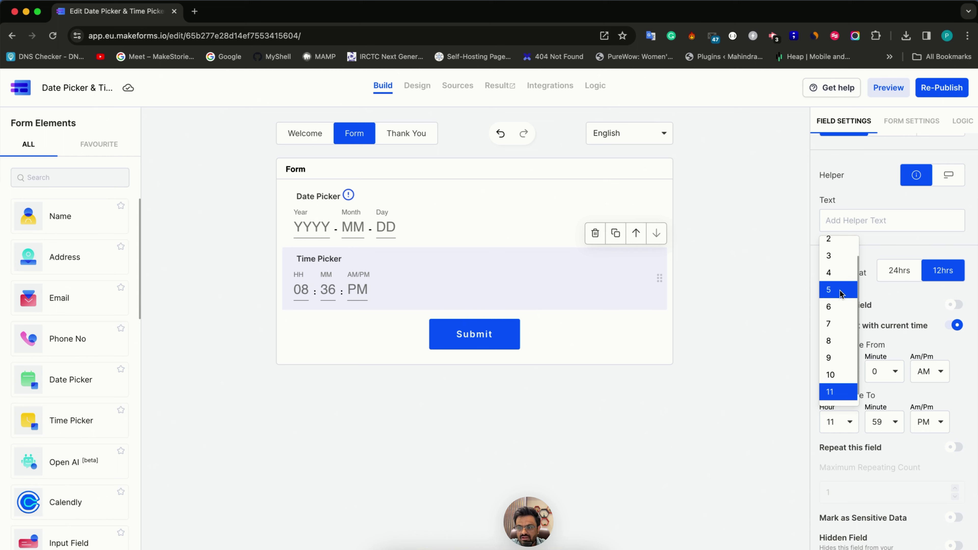
{"action": "left_click", "coordinate": [836, 275]}
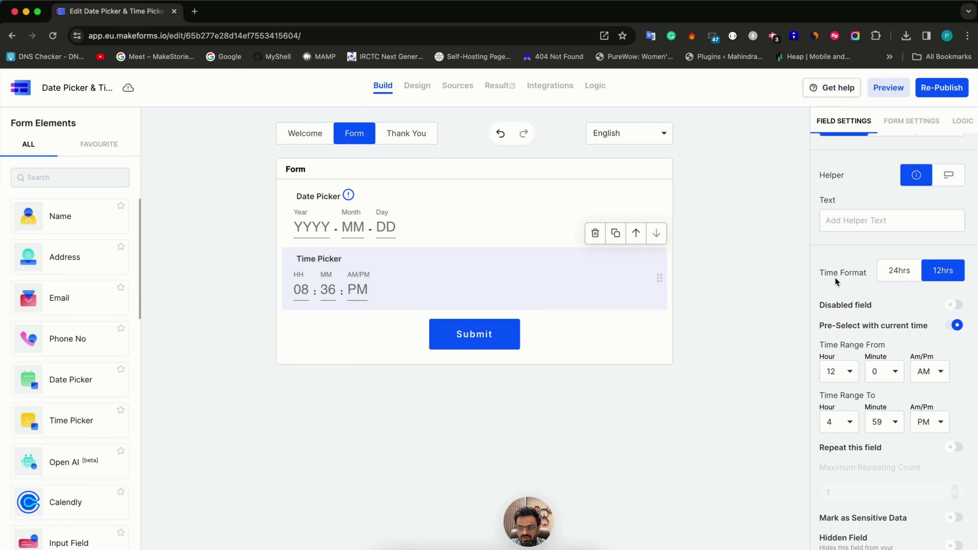
{"action": "left_click", "coordinate": [894, 428]}
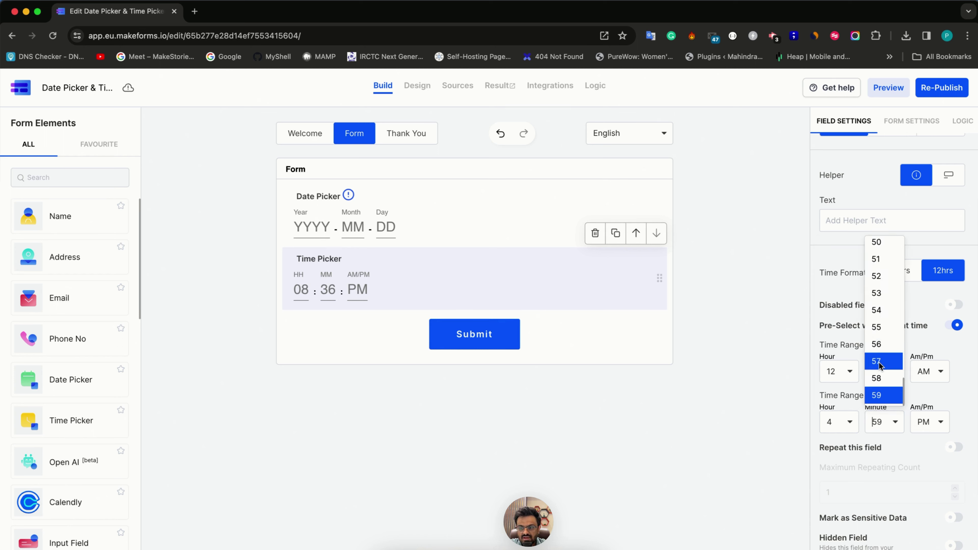
{"action": "scroll", "coordinate": [879, 362], "scroll_direction": "up", "scroll_amount": 20}
{"action": "left_click", "coordinate": [885, 253]}
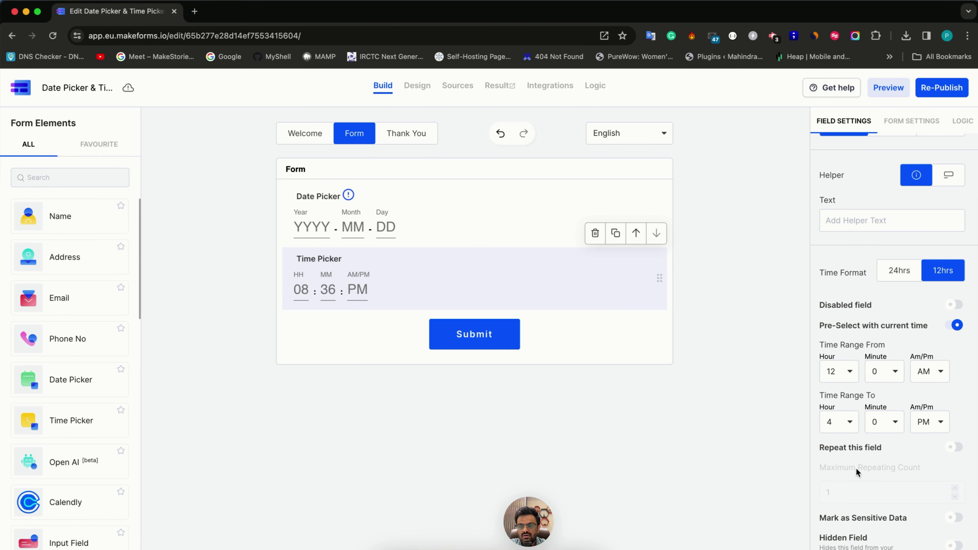
{"action": "scroll", "coordinate": [859, 431], "scroll_direction": "down", "scroll_amount": 1}
{"action": "scroll", "coordinate": [857, 445], "scroll_direction": "down", "scroll_amount": 2}
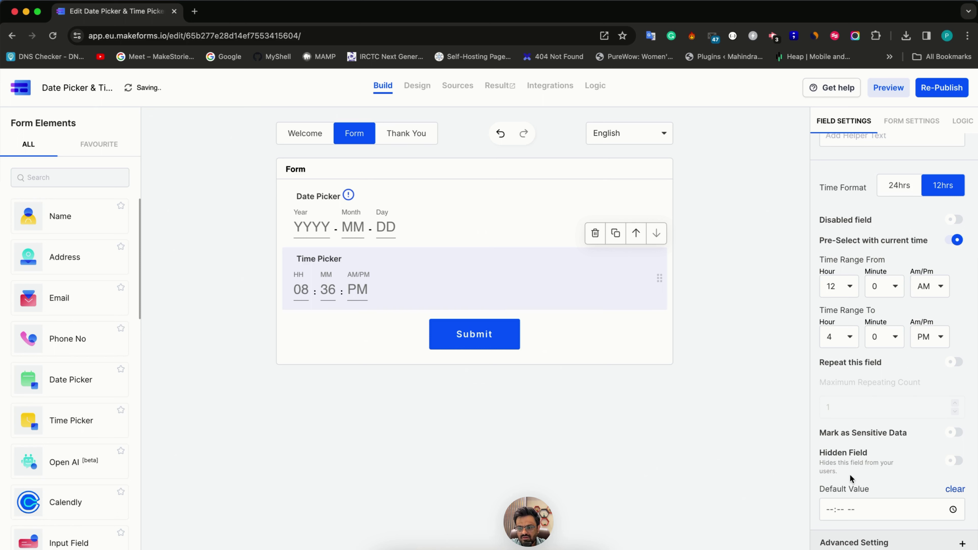
Step: Enable 'Auto fill from Query parameter' in the Time Picker's Advanced Setting and re-publish the form
{"action": "left_click", "coordinate": [854, 544]}
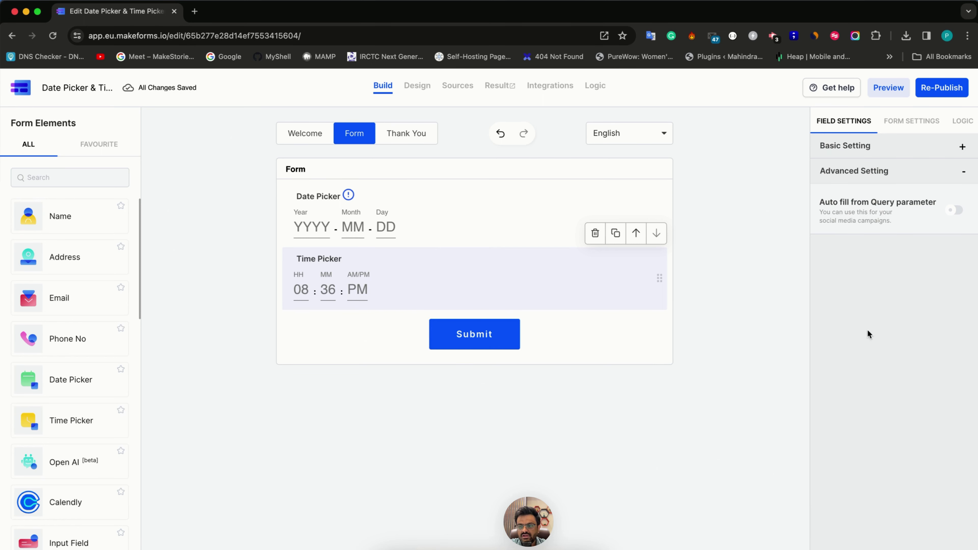
{"action": "left_click", "coordinate": [954, 214]}
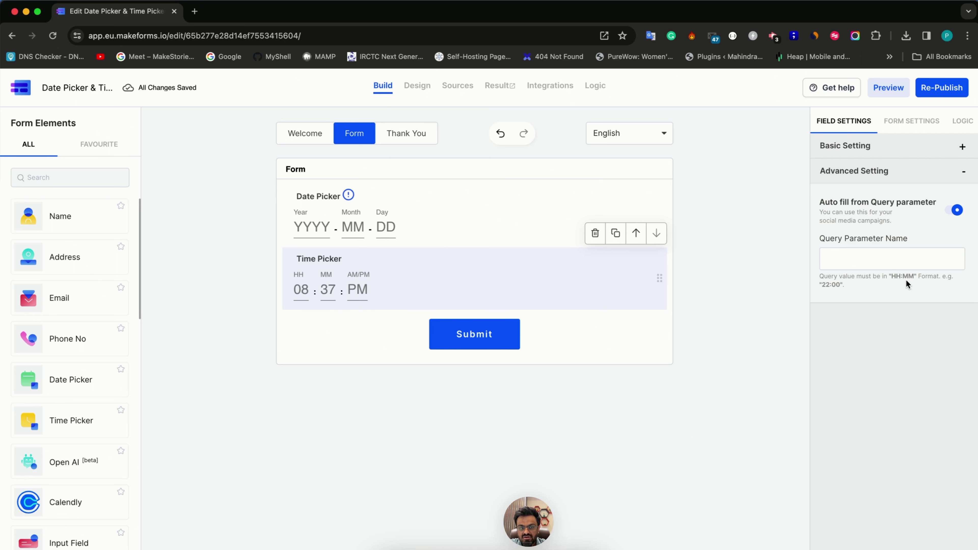
{"action": "left_click", "coordinate": [941, 90]}
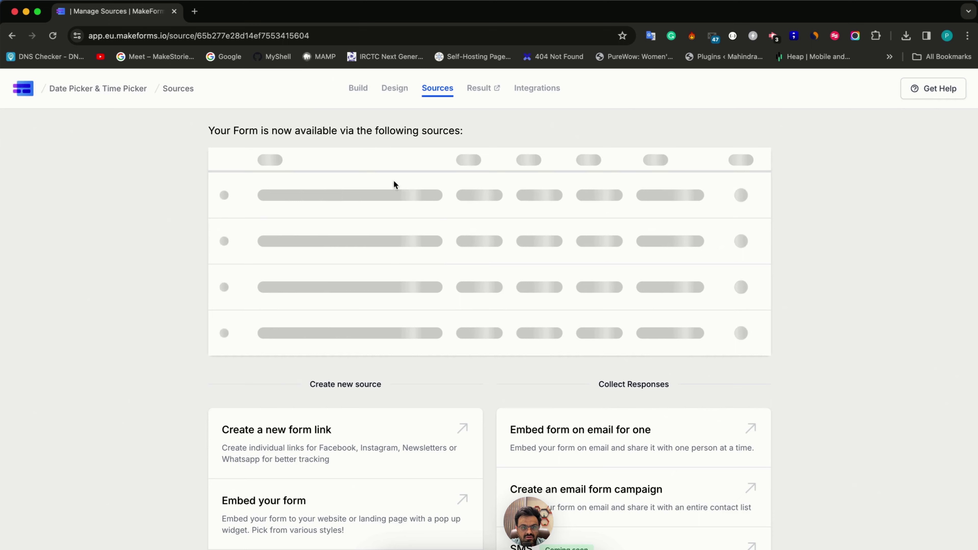
Step: Open the default link's live form in a new tab, reload it, and set the time to PM
{"action": "left_click", "coordinate": [389, 198]}
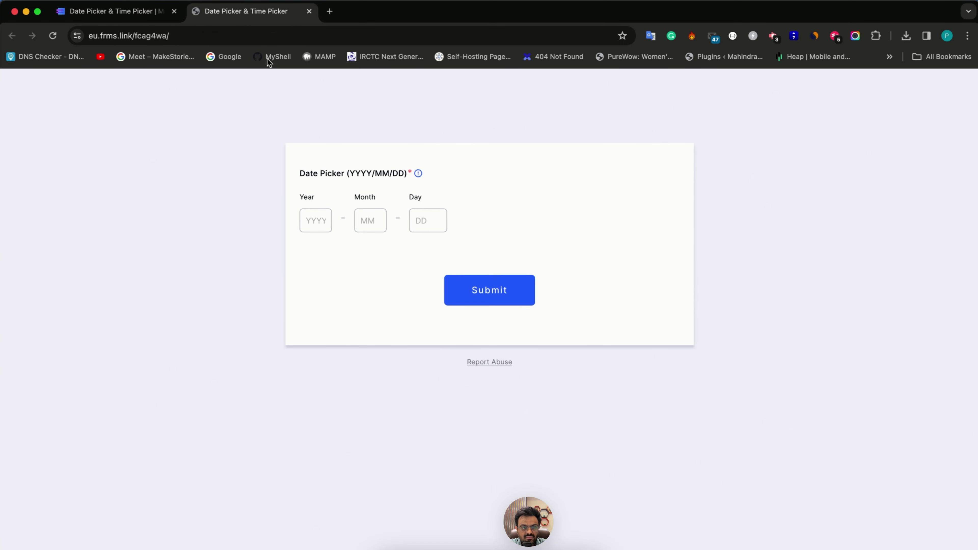
{"action": "key", "text": "super+r"}
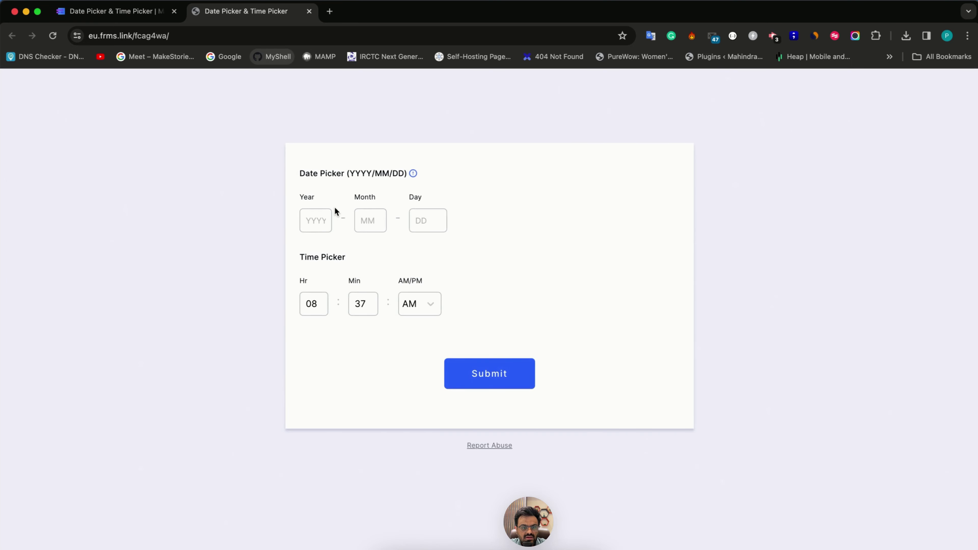
{"action": "left_click", "coordinate": [413, 303]}
{"action": "left_click", "coordinate": [419, 342]}
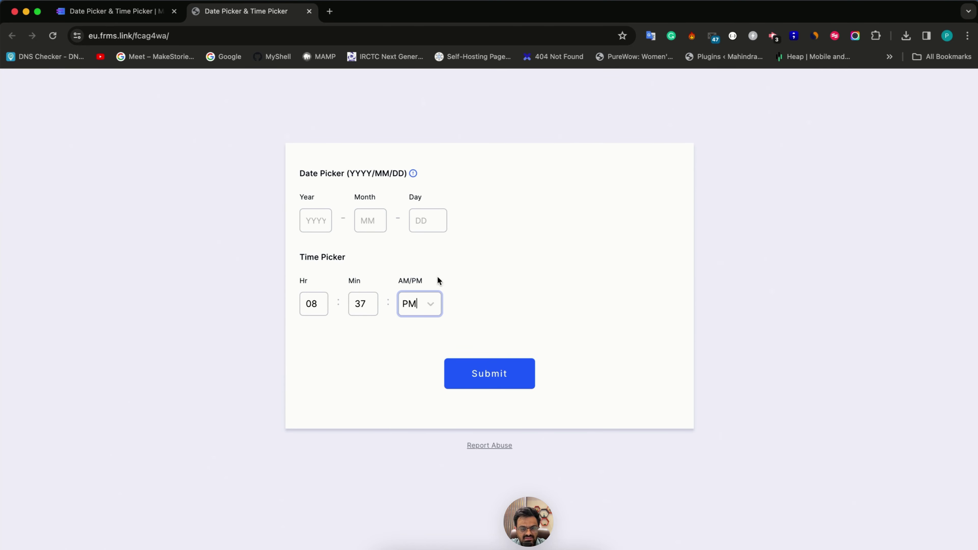
{"action": "left_click", "coordinate": [707, 547]}
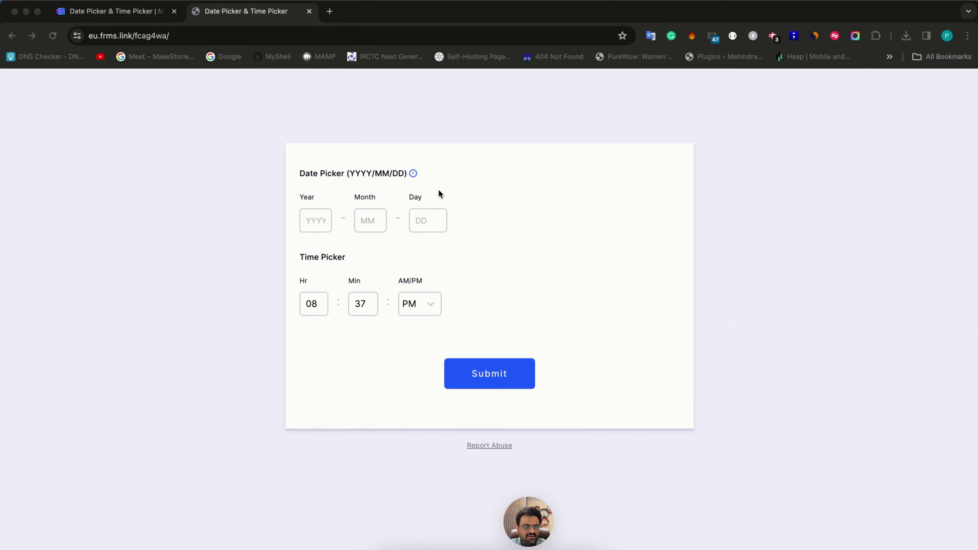
Step: Return to the MakeForms tab and reopen the form in the Build editor
{"action": "left_click", "coordinate": [146, 11]}
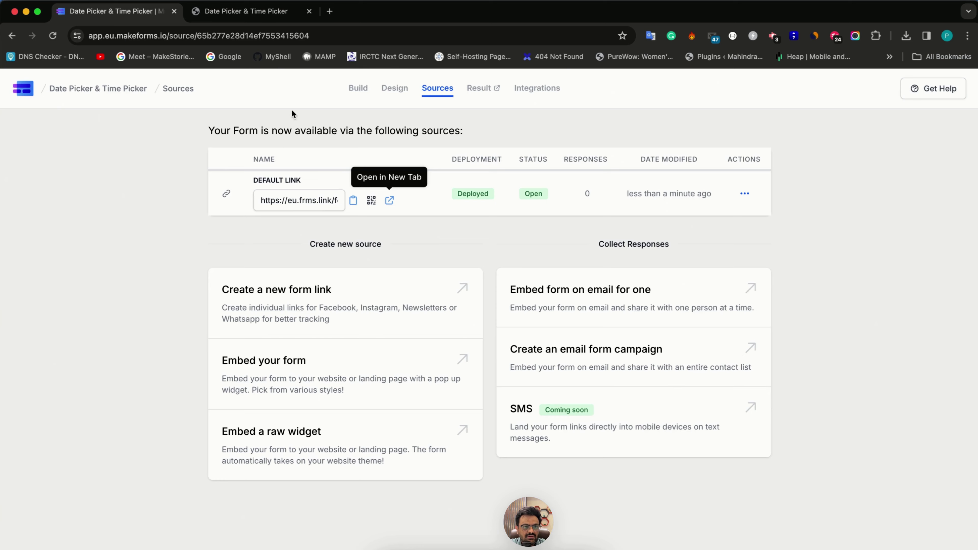
{"action": "left_click", "coordinate": [350, 92]}
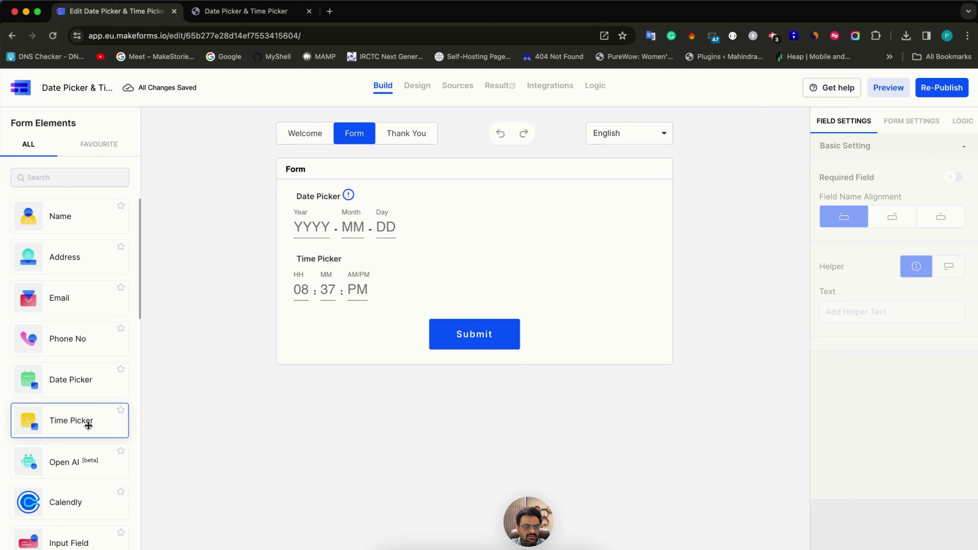
{"action": "scroll", "coordinate": [88, 425], "scroll_direction": "down", "scroll_amount": 5}
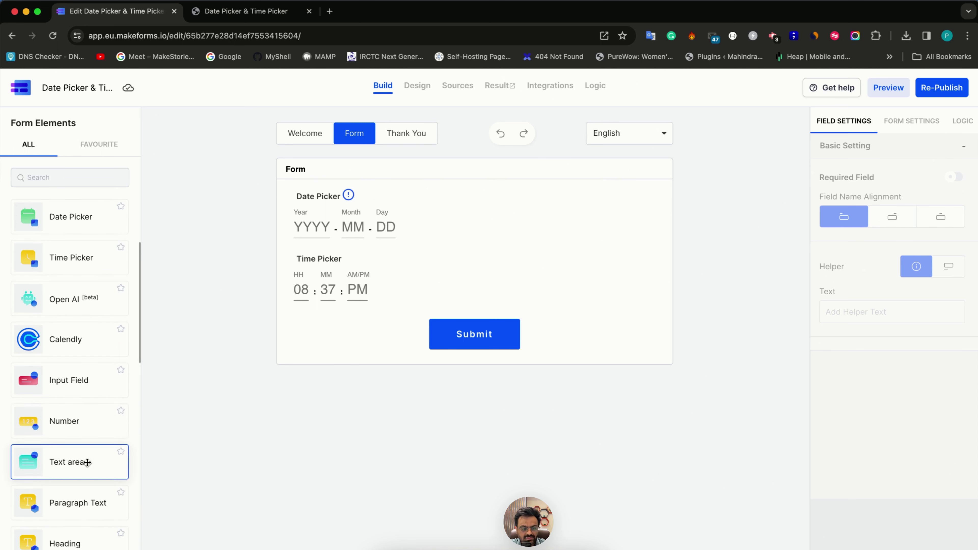
{"action": "left_click", "coordinate": [776, 541]}
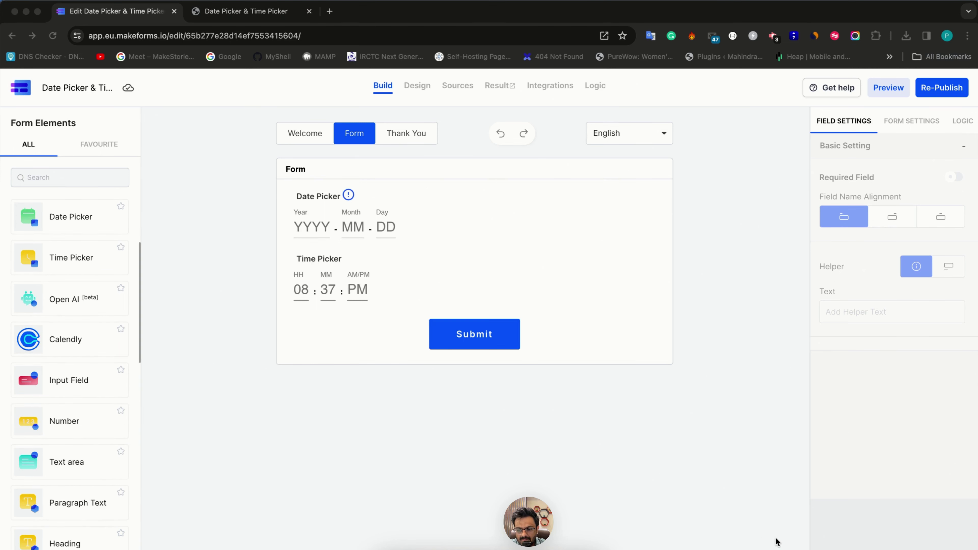